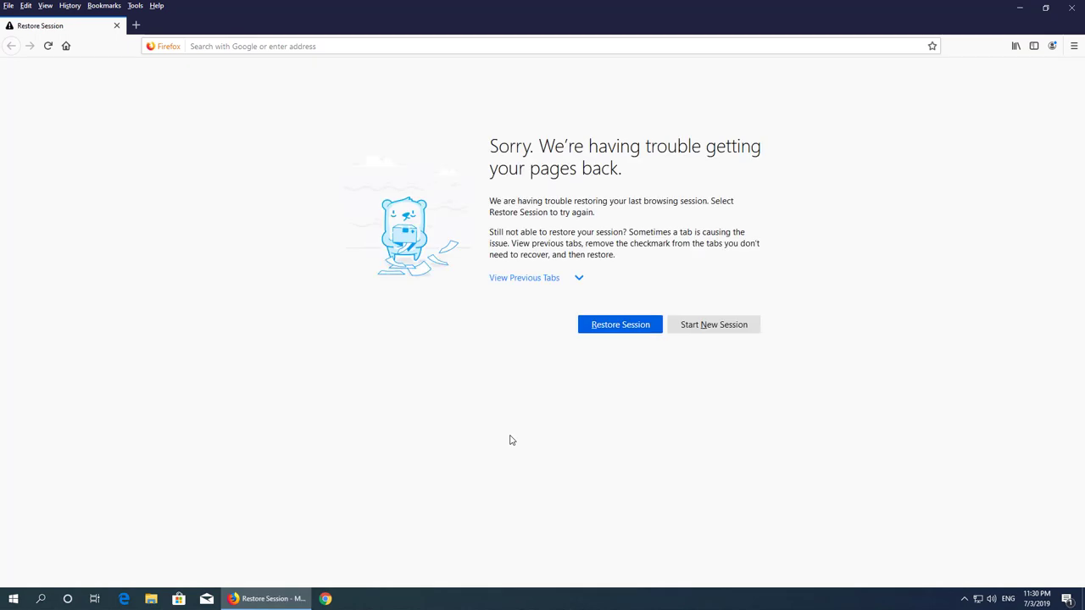
# - Start a new Firefox session, search Google for teamviewer and open teamviewer.com
pyautogui.click(712, 324)
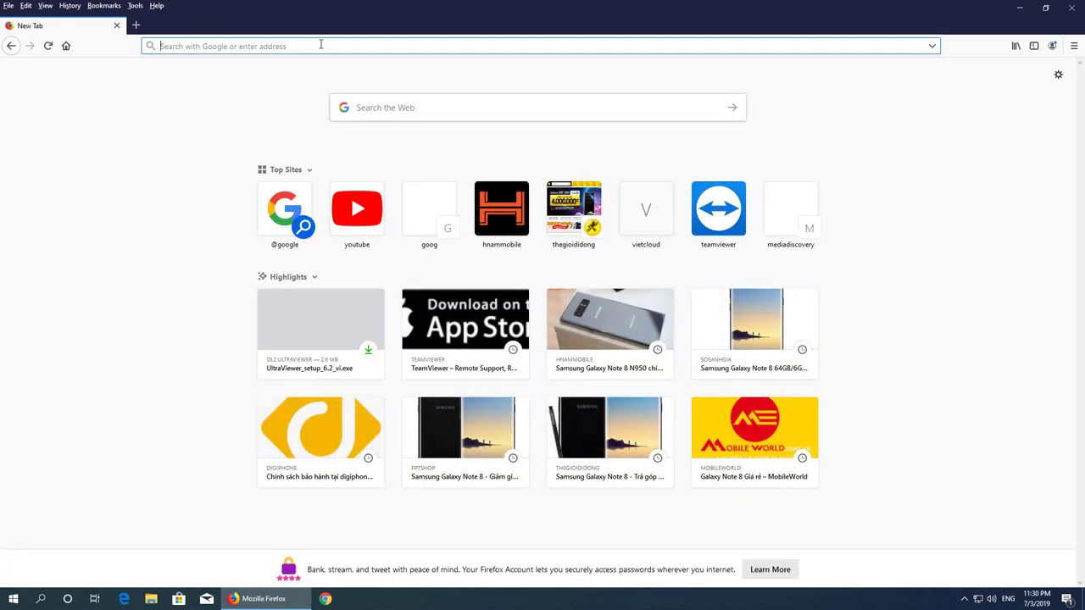
pyautogui.write('google.com.vn')
pyautogui.press('Return')
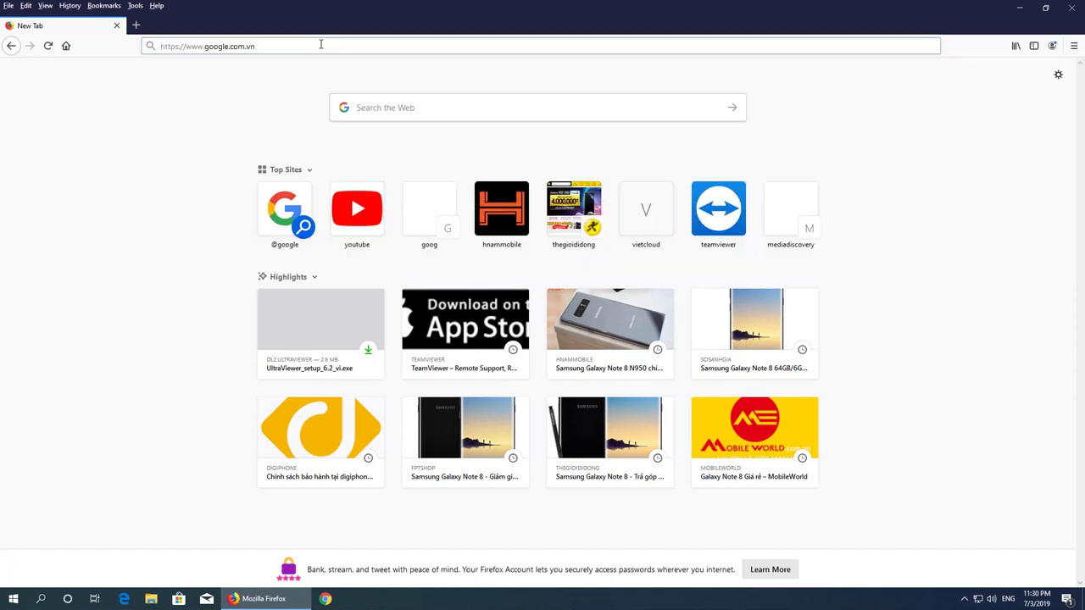
pyautogui.write('team')
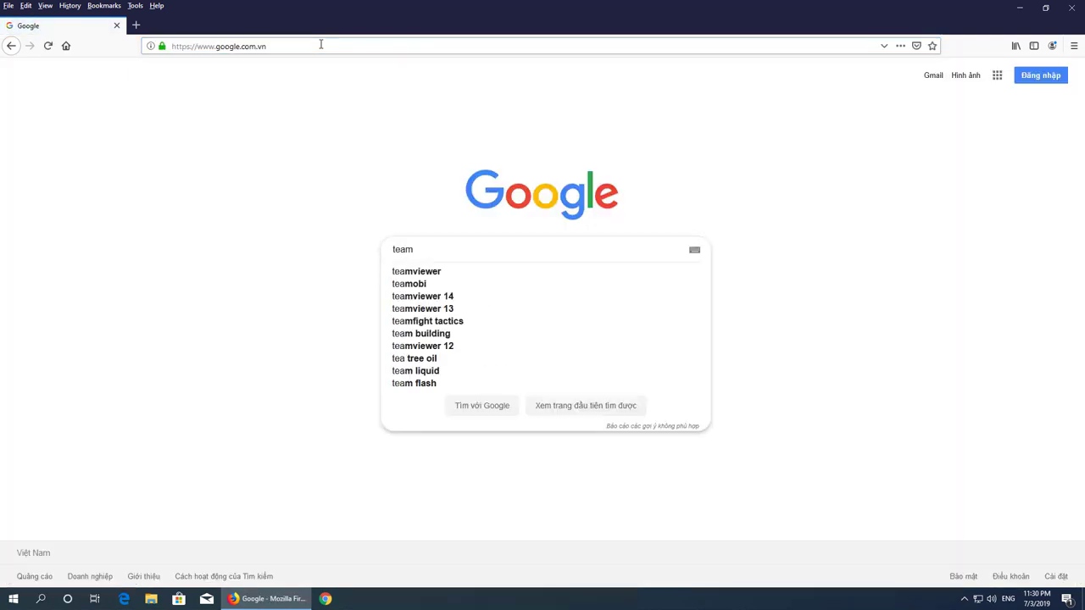
pyautogui.write('viewer')
pyautogui.press('Return')
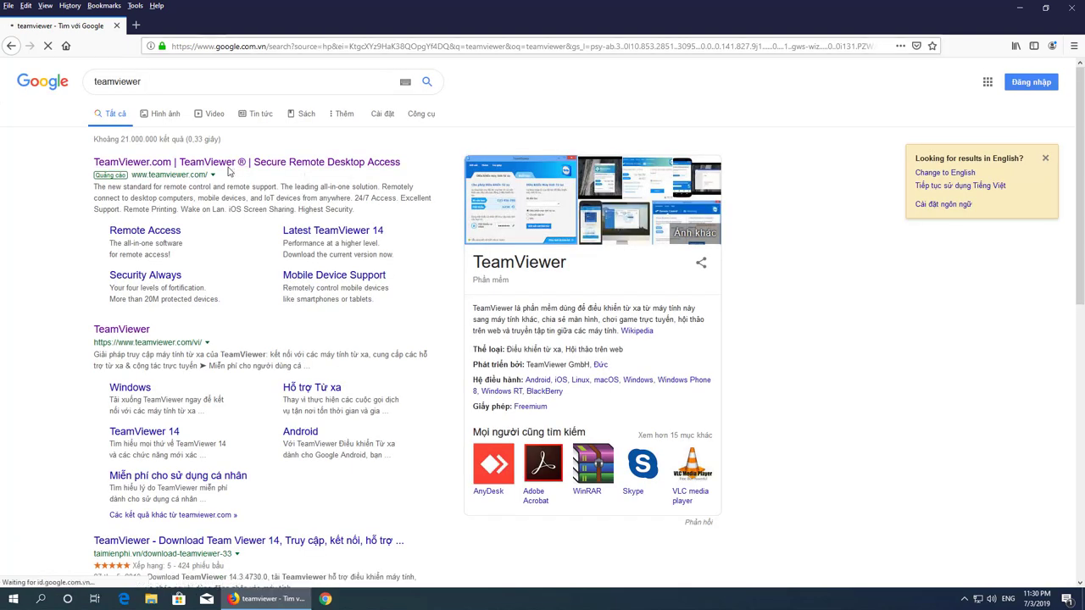
pyautogui.click(228, 164)
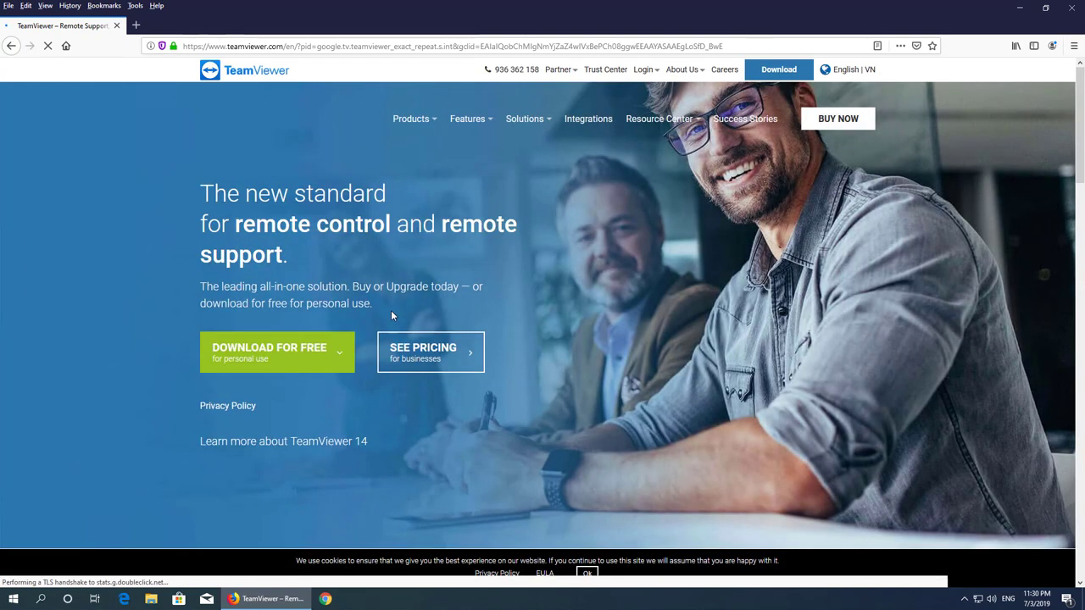
# - Download the free TeamViewer installer and run TeamViewer_Setup(2).exe from Downloads
pyautogui.click(312, 355)
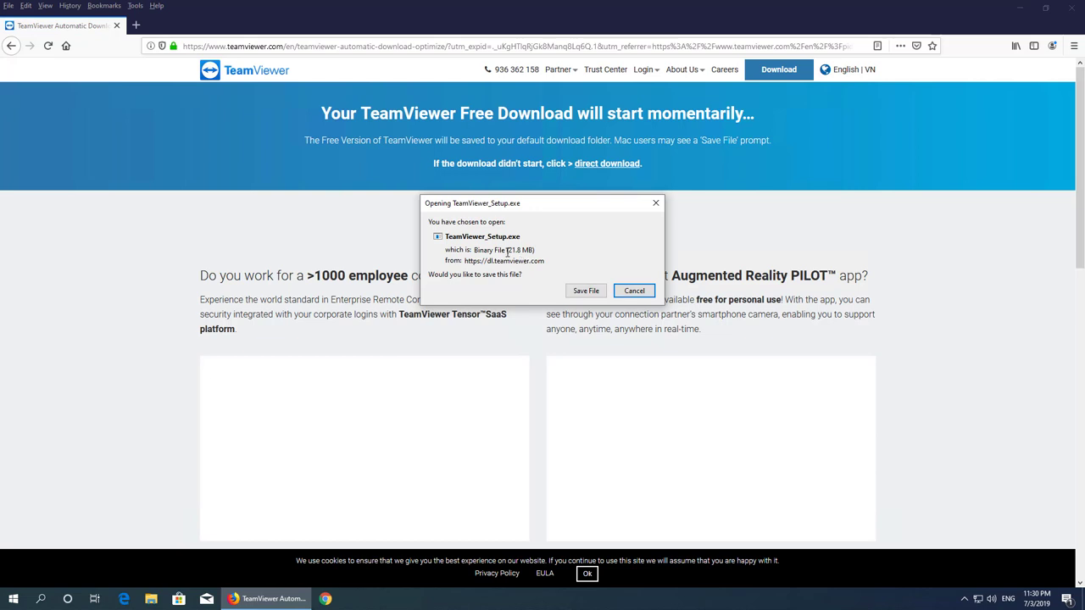
pyautogui.click(584, 291)
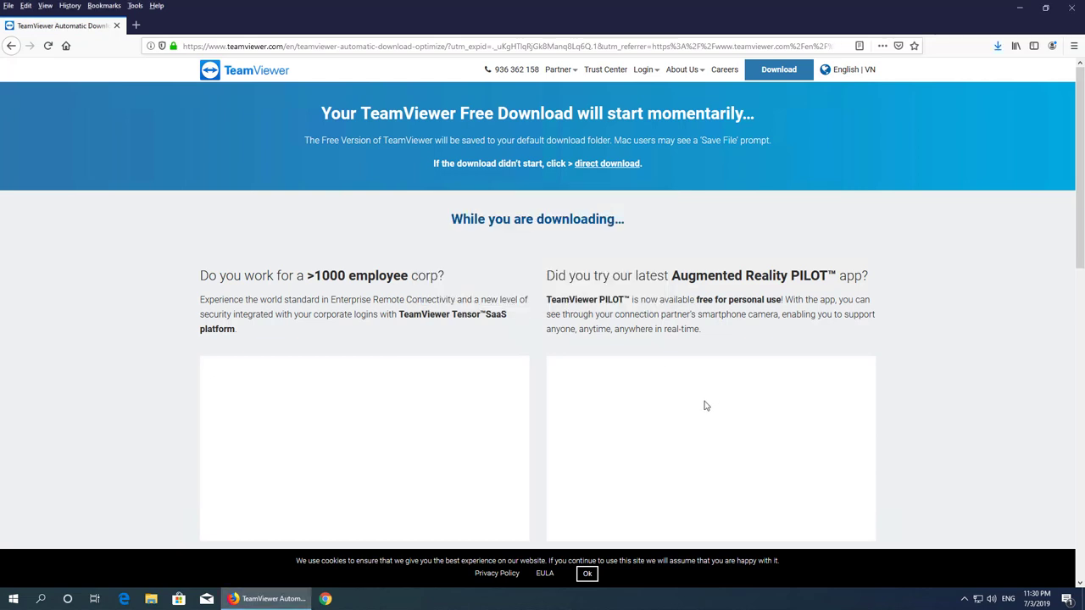
pyautogui.click(997, 47)
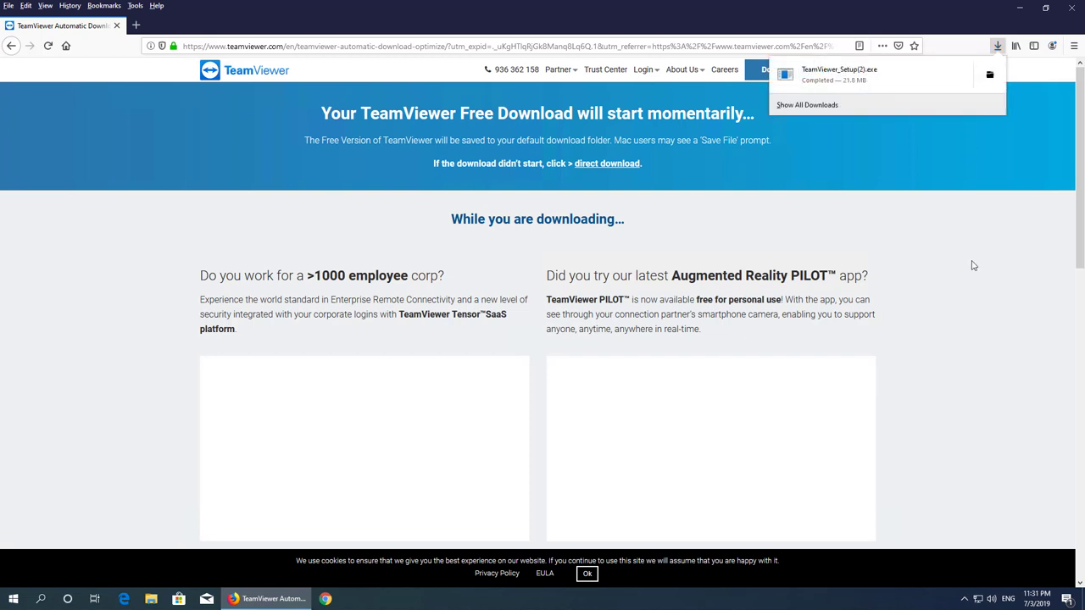
pyautogui.click(838, 78)
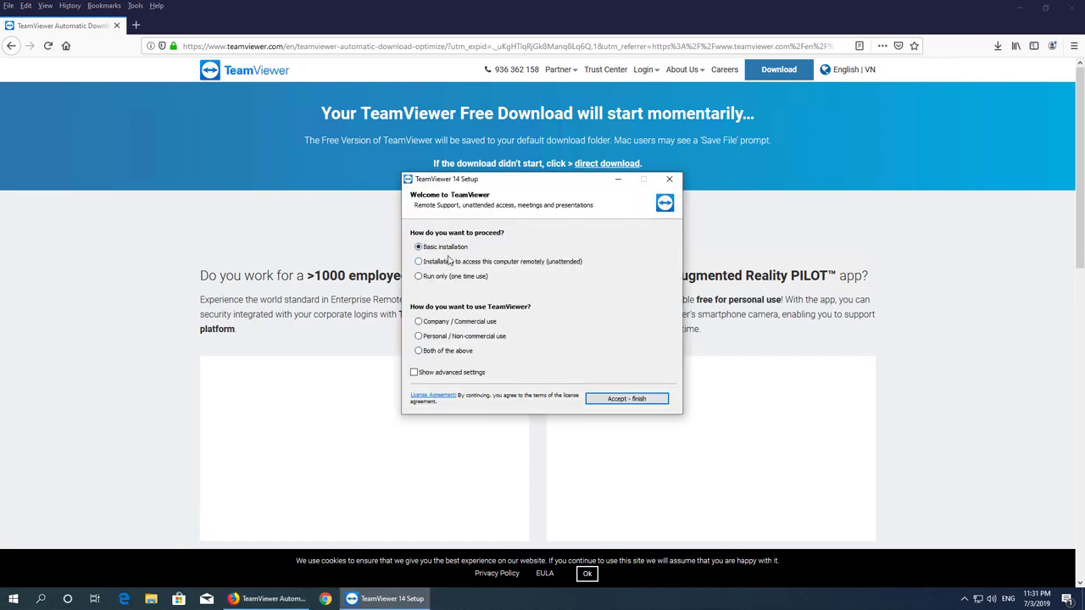
# - Install TeamViewer for personal / non-commercial use, then minimize both browser windows
pyautogui.click(421, 338)
pyautogui.click(616, 399)
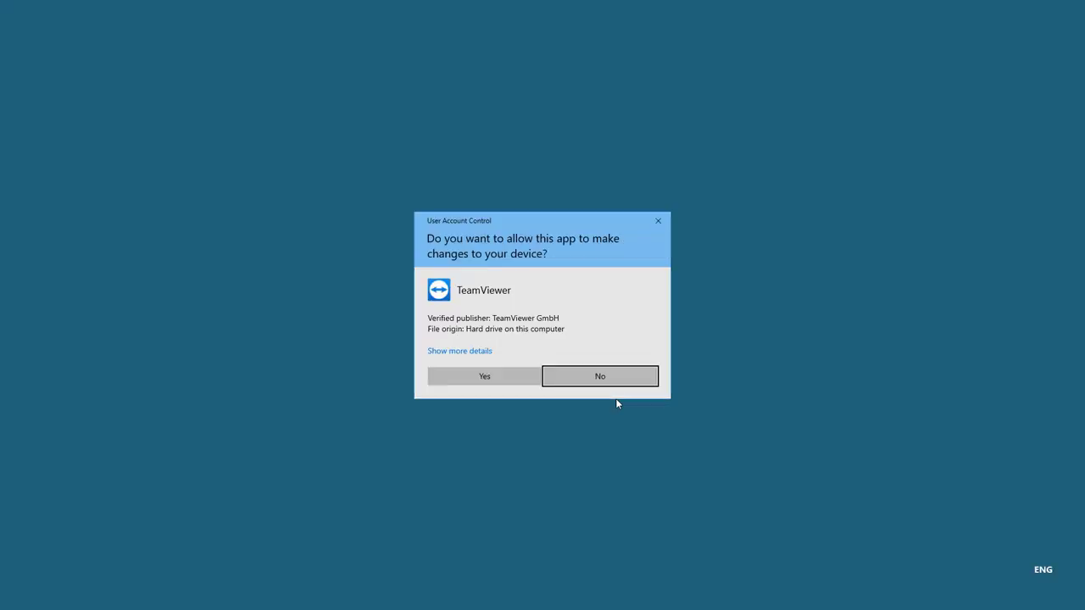
pyautogui.click(497, 378)
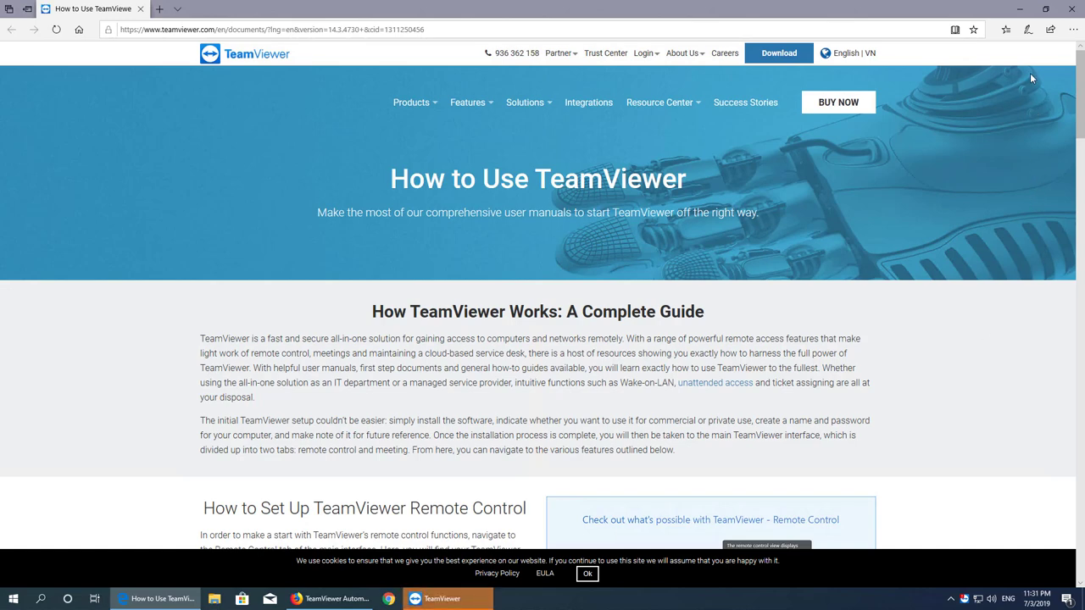
pyautogui.click(1019, 9)
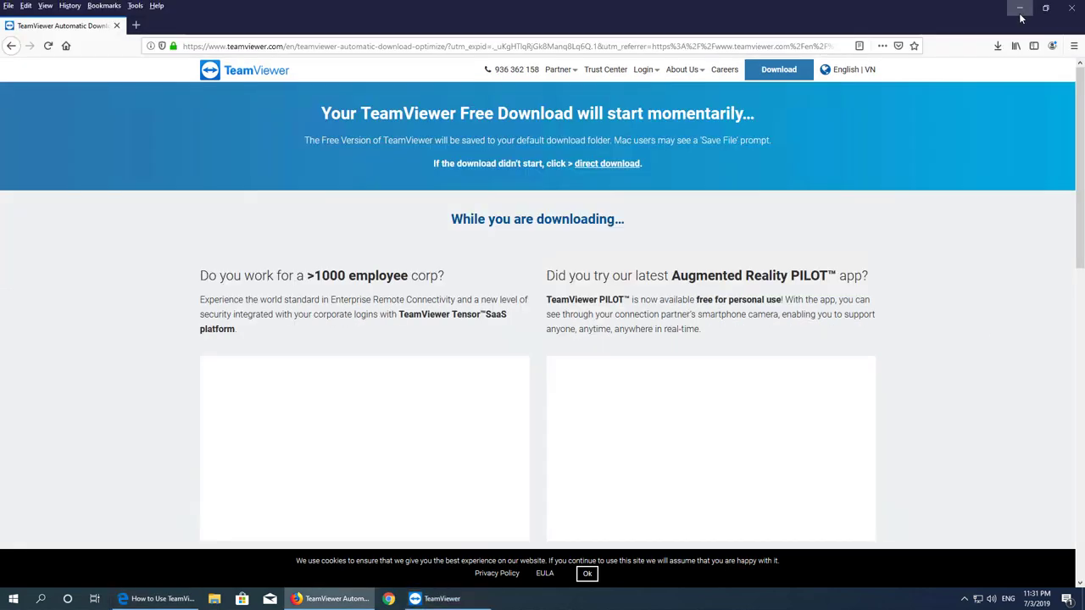
pyautogui.click(1020, 12)
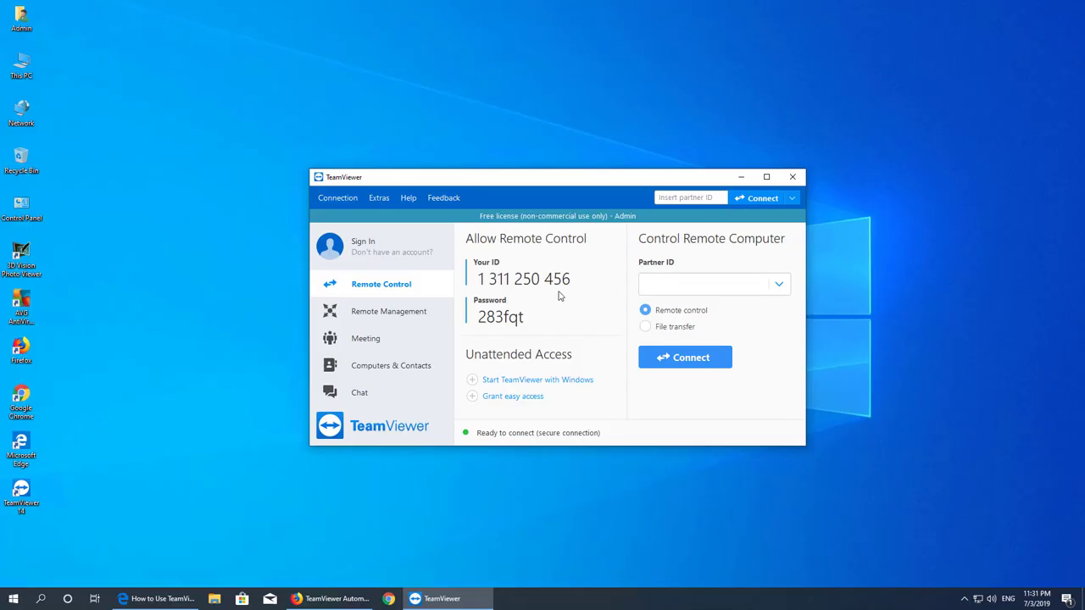
# - Move the TeamViewer 14 desktop shortcut above Microsoft Edge and close TeamViewer
pyautogui.click(21, 493)
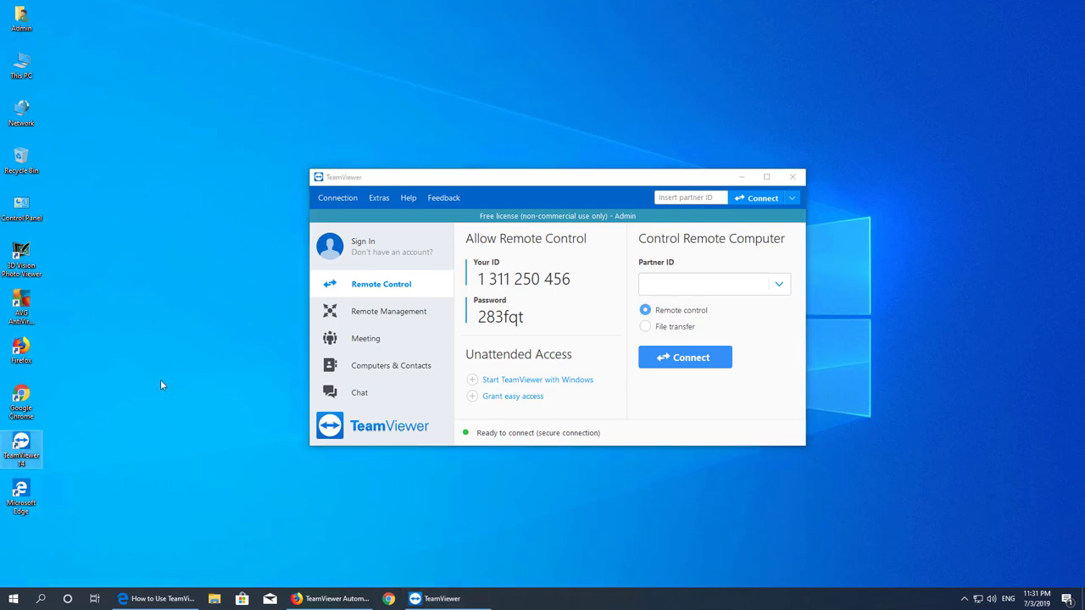
pyautogui.moveTo(22, 494); pyautogui.dragTo(71, 439)
pyautogui.moveTo(608, 308)
pyautogui.click(791, 181)
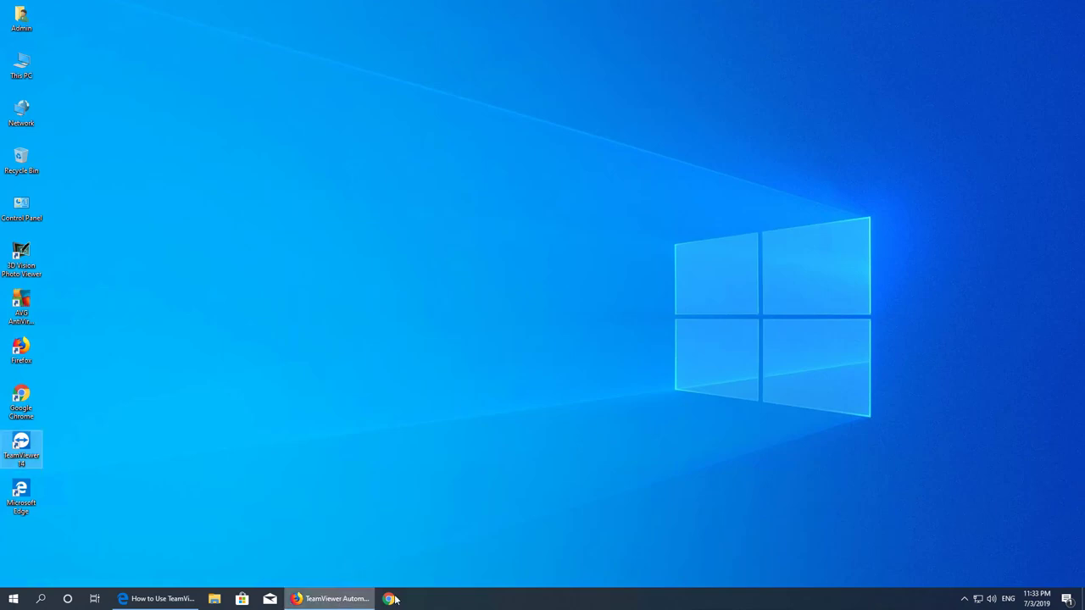
# - Close the old Firefox and Edge windows, then launch a fresh Firefox window
pyautogui.click(335, 598)
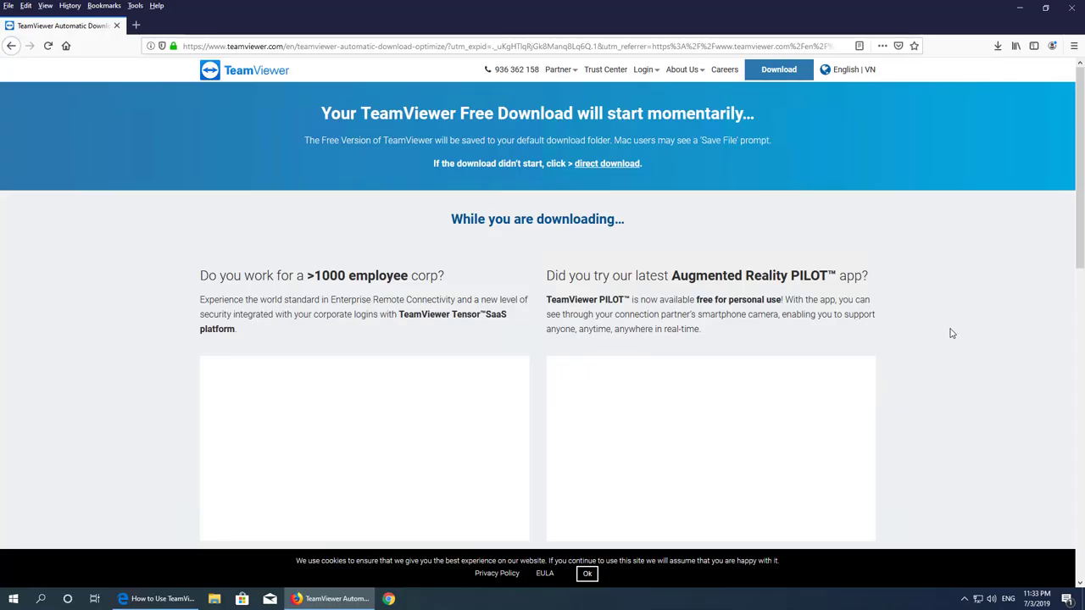
pyautogui.click(1073, 10)
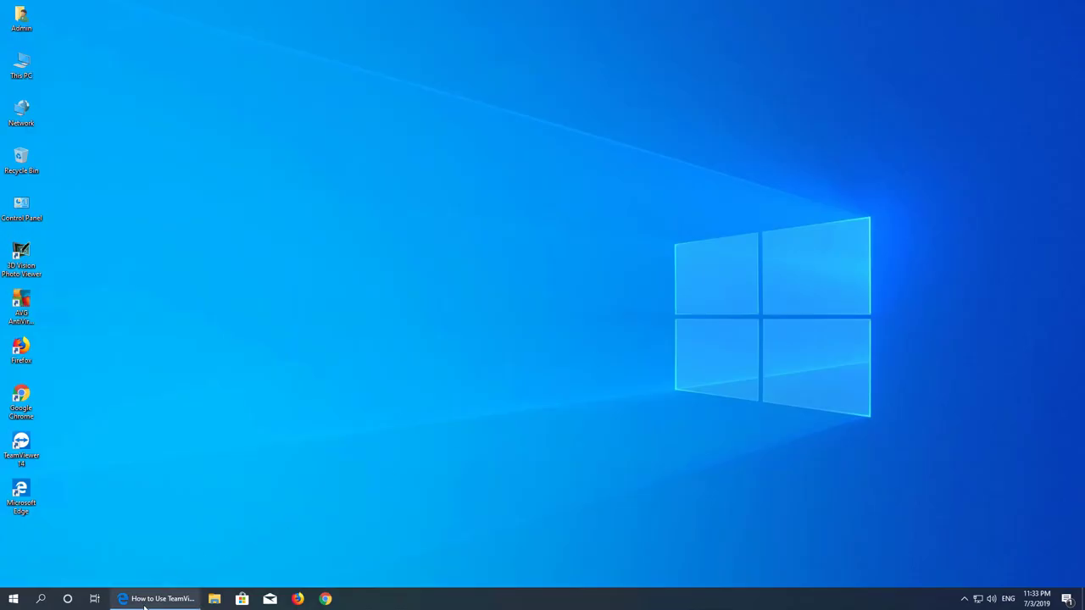
pyautogui.click(157, 599)
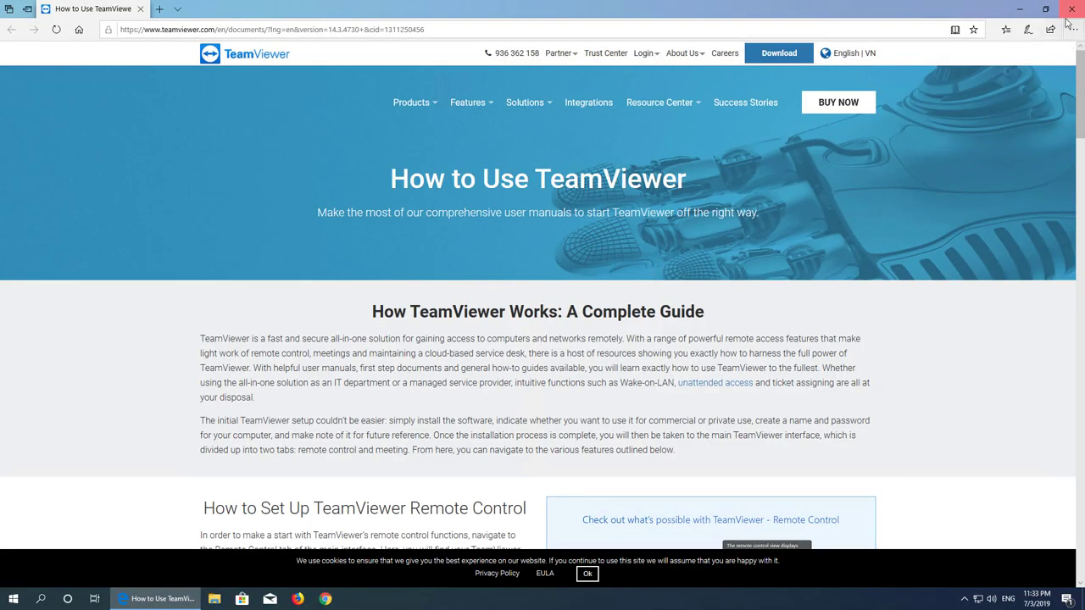
pyautogui.click(1073, 9)
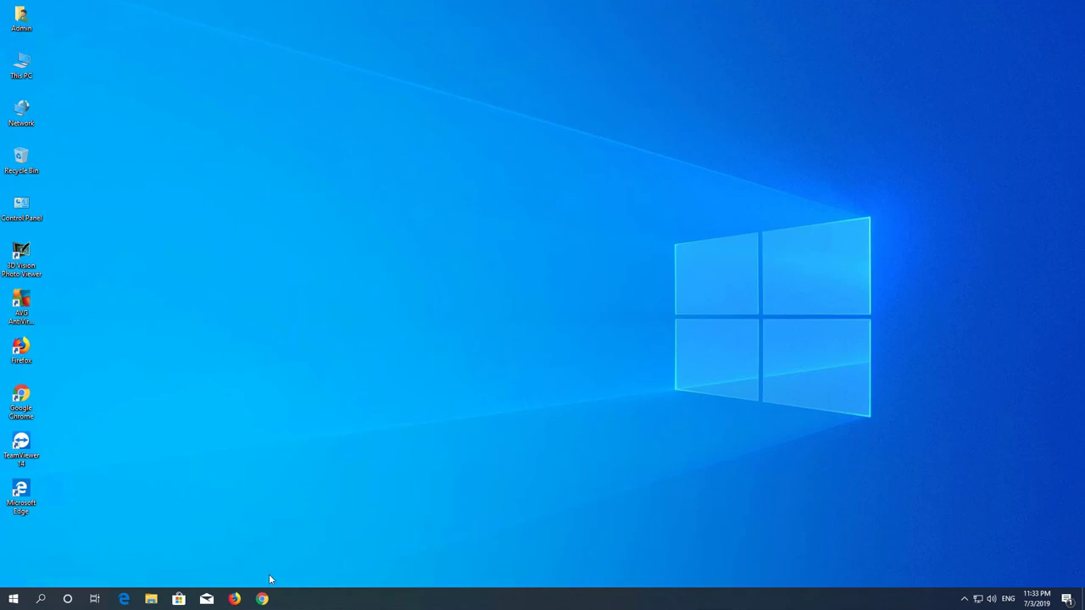
pyautogui.click(234, 599)
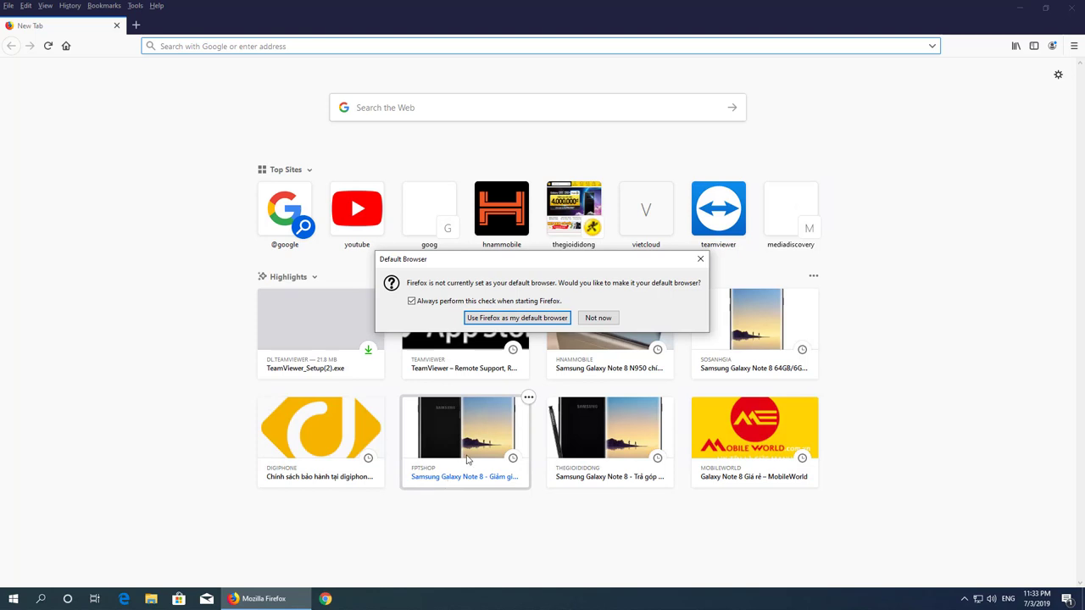
# - Decline the default-browser prompt, search Google for ultraviewer and open its download page
pyautogui.click(588, 319)
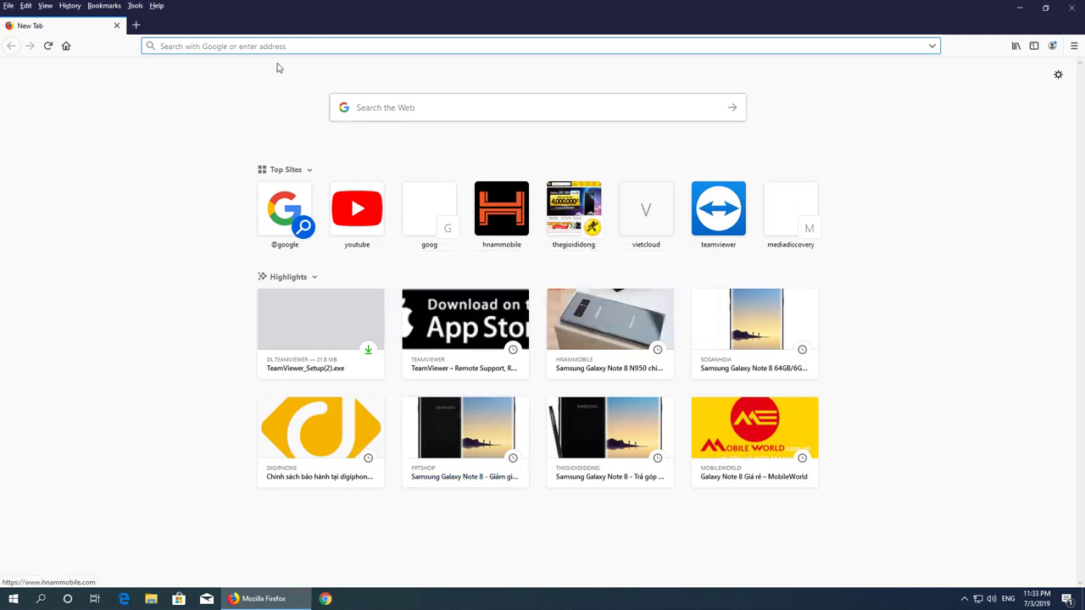
pyautogui.write('google.com.vn/')
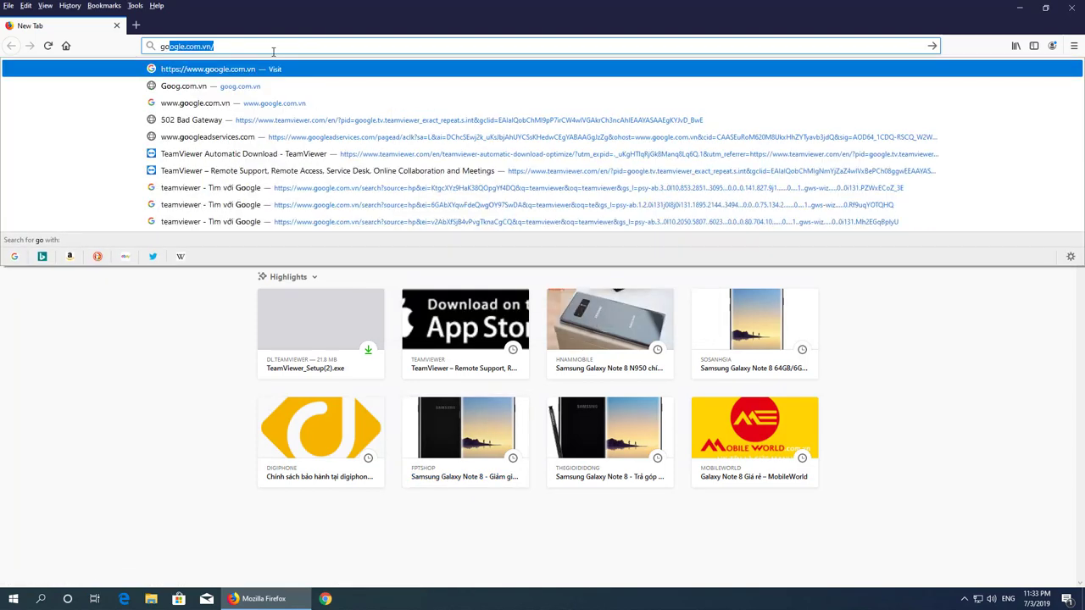
pyautogui.press('Return')
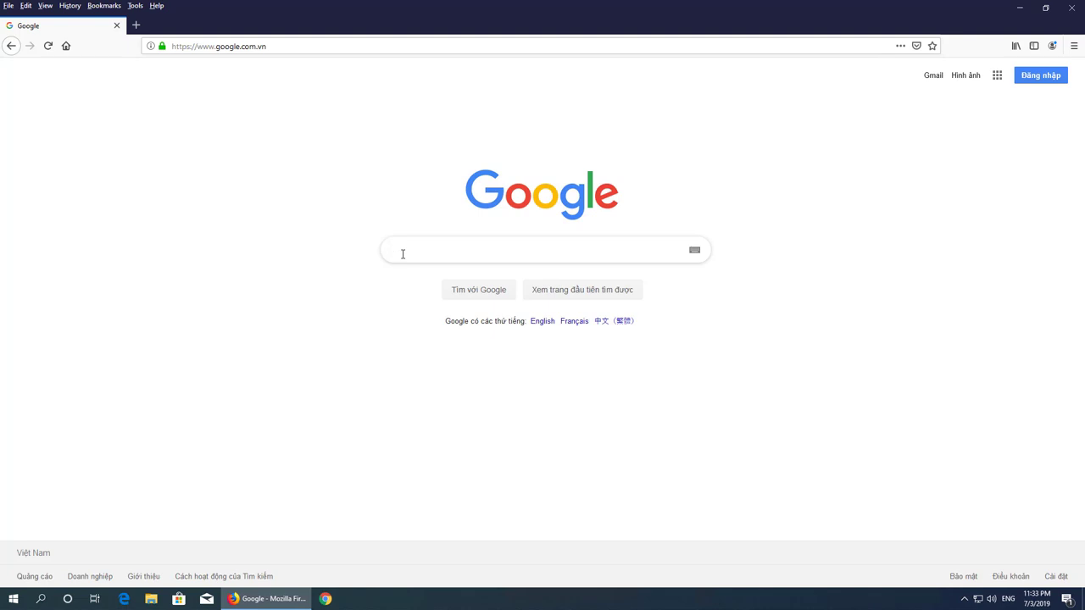
pyautogui.write('ultra')
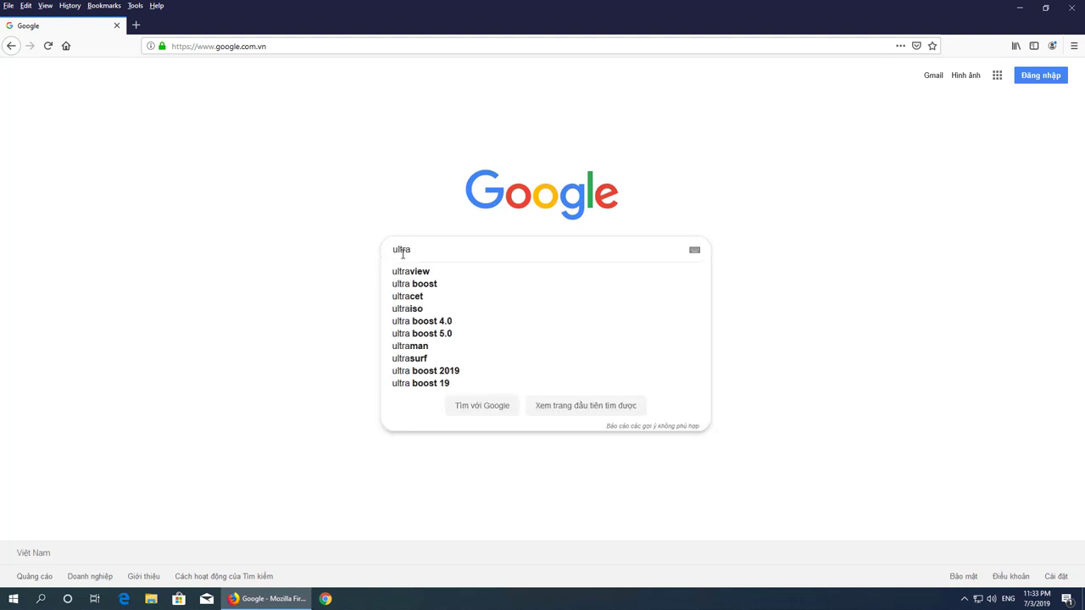
pyautogui.write('viewer')
pyautogui.press('Return')
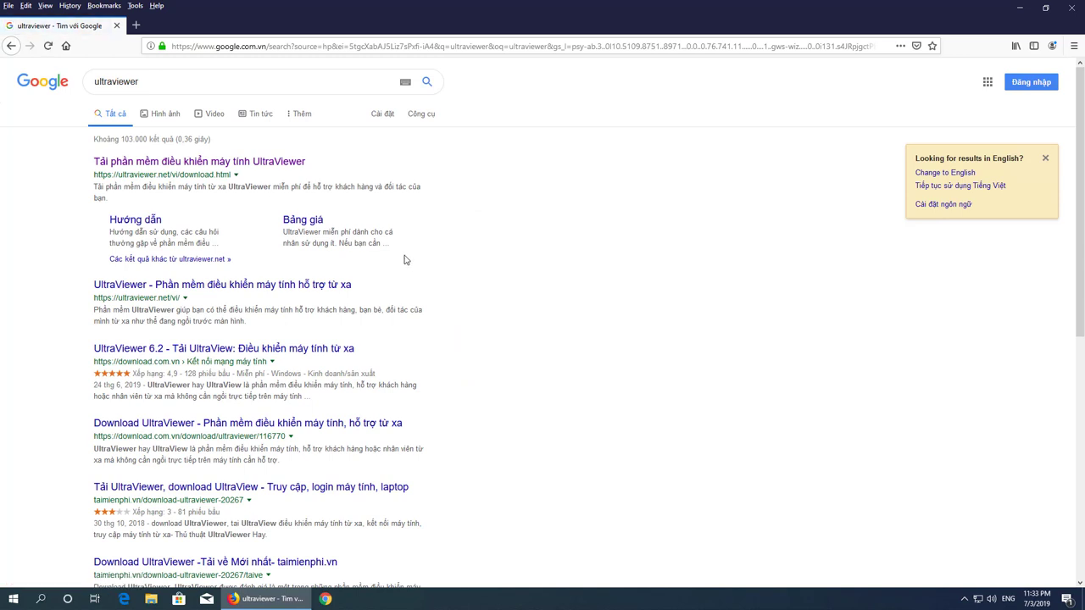
pyautogui.click(277, 168)
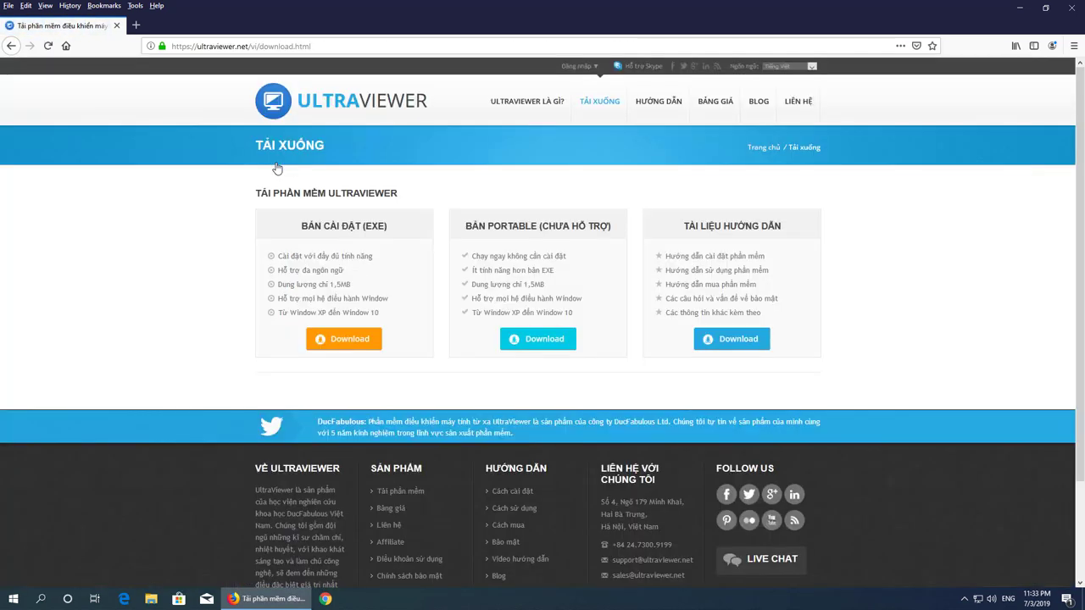
# - Download the UltraViewer EXE installer and run it from the Downloads list
pyautogui.click(346, 344)
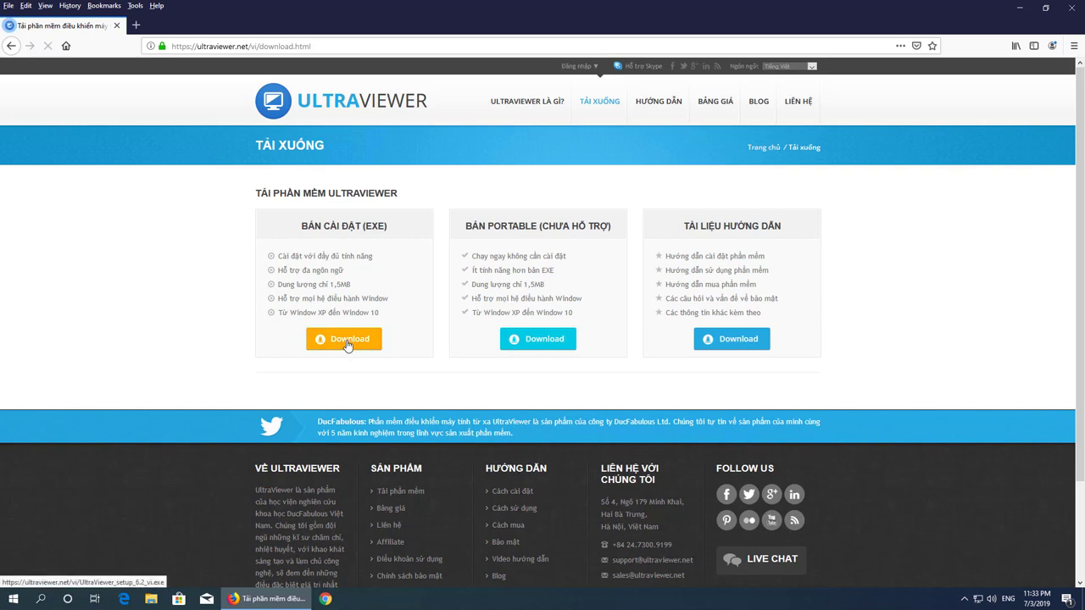
pyautogui.click(585, 293)
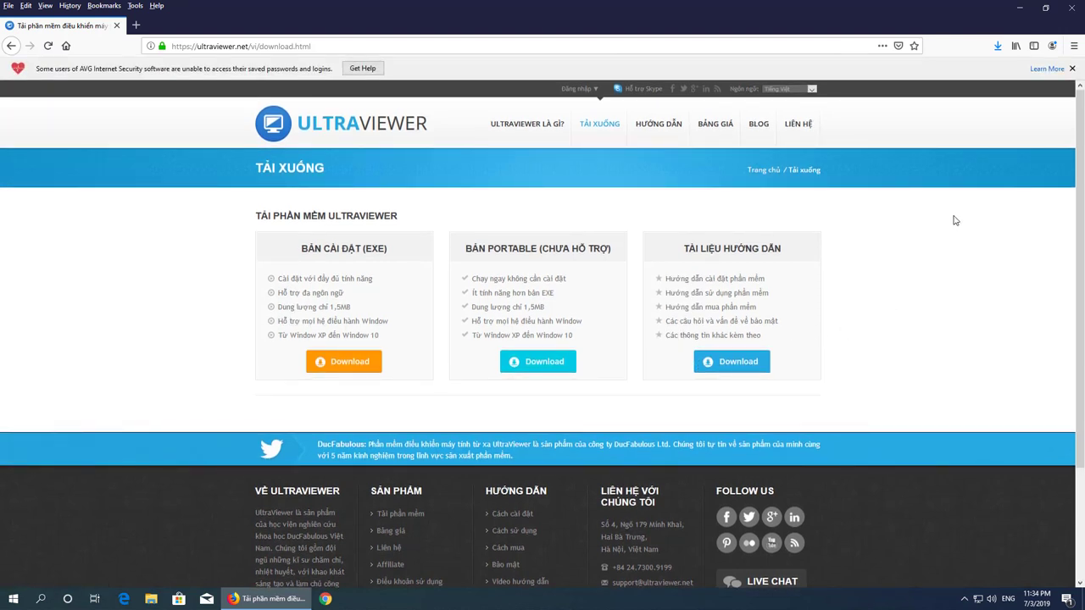
pyautogui.click(997, 47)
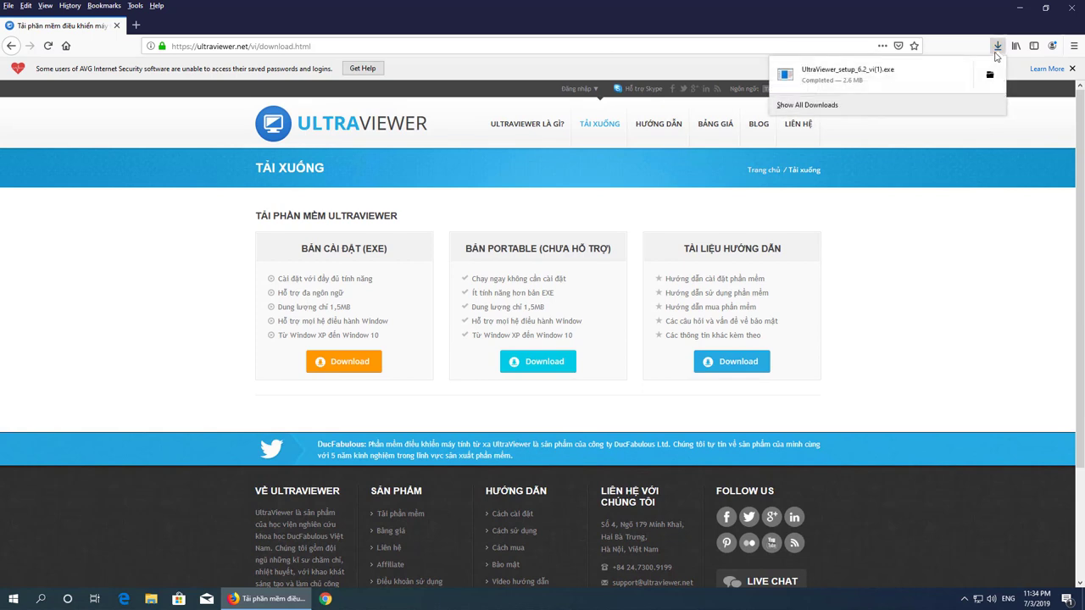
pyautogui.click(882, 75)
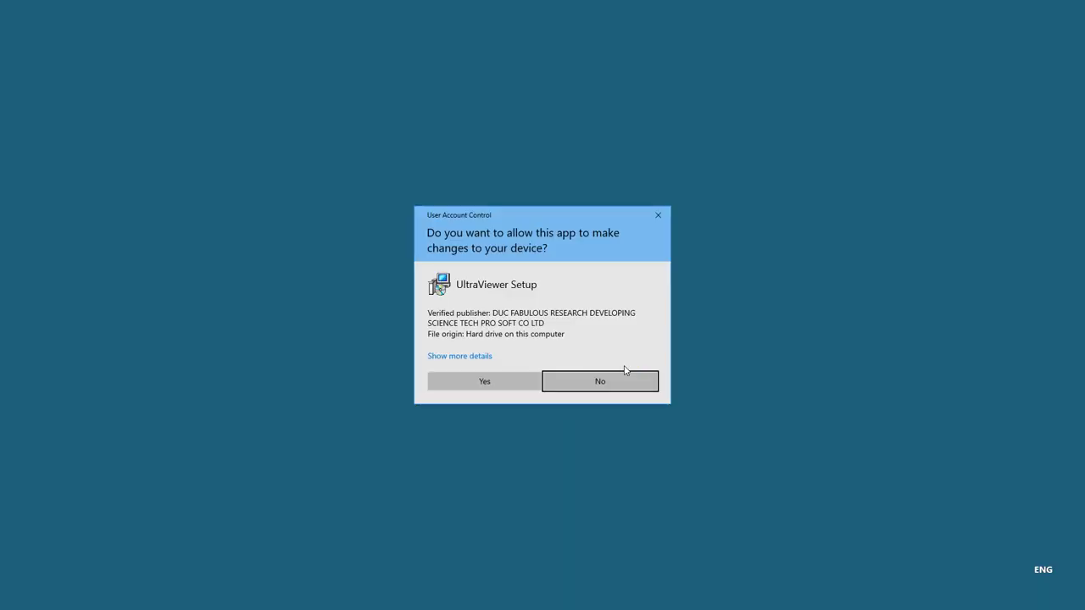
# - Install UltraViewer with the default folder, Start Menu folder and tasks, then launch it
pyautogui.click(507, 383)
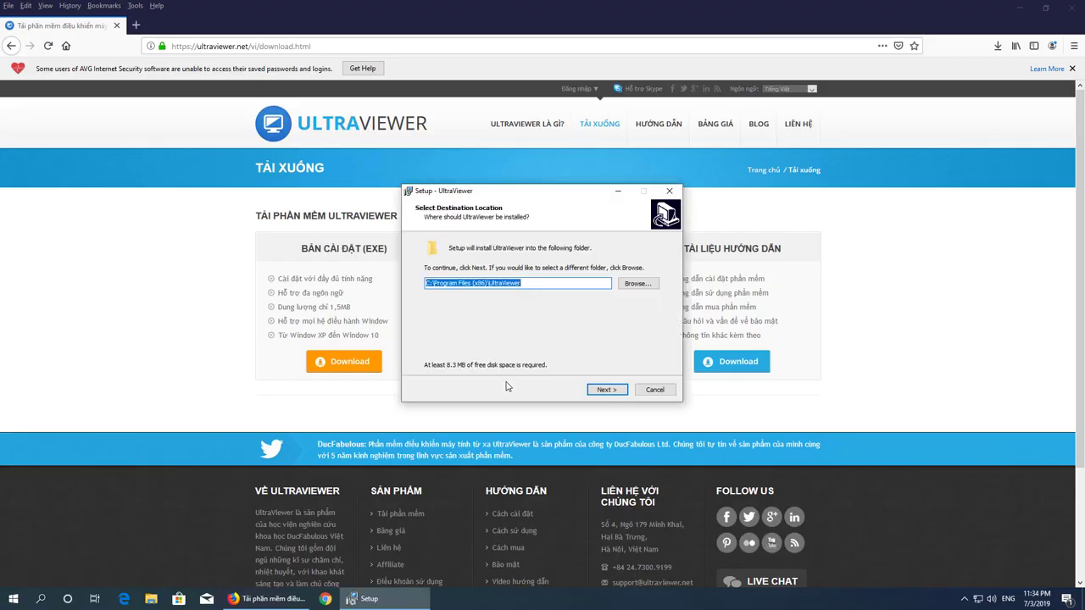
pyautogui.click(604, 390)
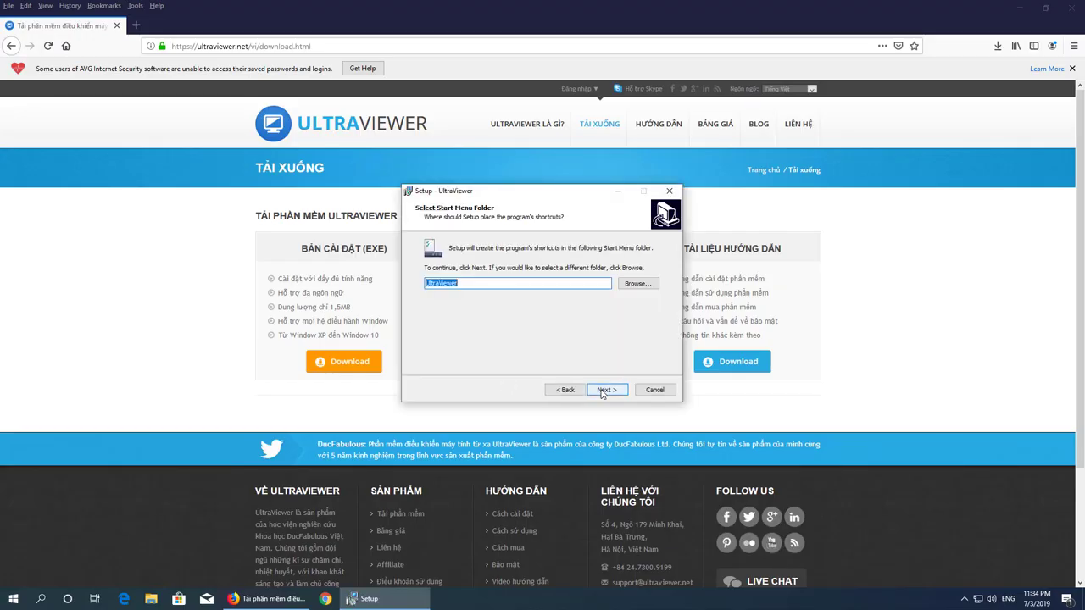
pyautogui.click(603, 390)
pyautogui.click(603, 390)
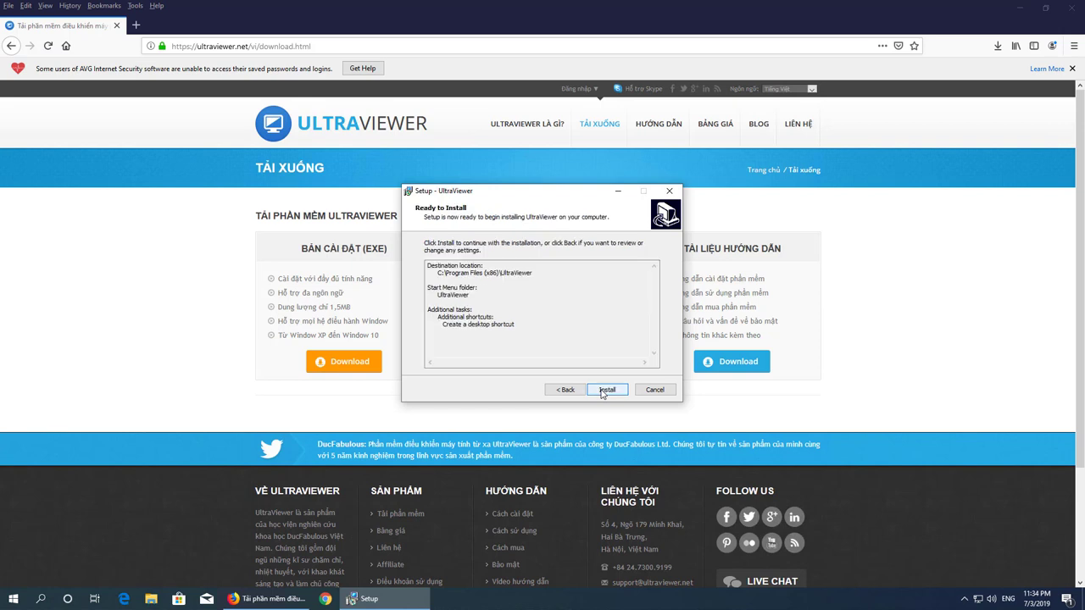
pyautogui.click(603, 390)
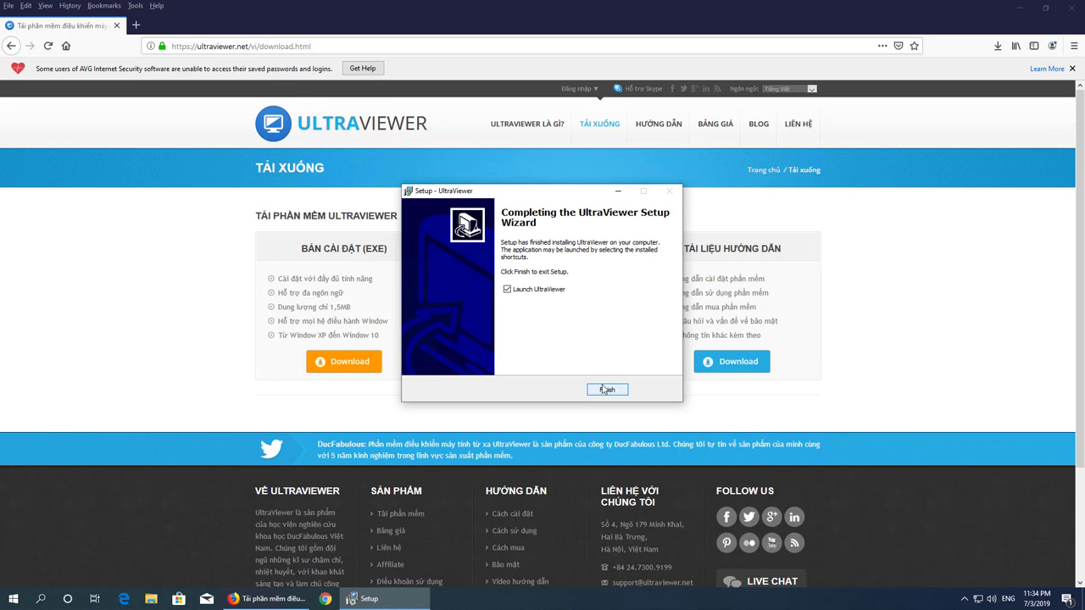
pyautogui.click(607, 390)
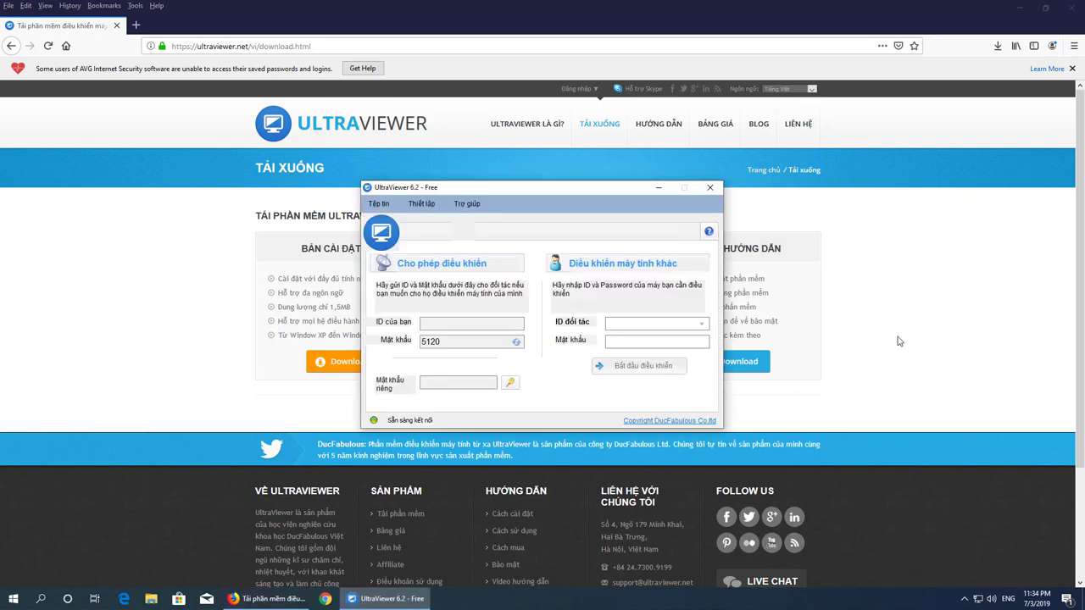
# - Minimize the browser, select the UltraViewer desktop shortcut, and quit UltraViewer
pyautogui.click(1020, 8)
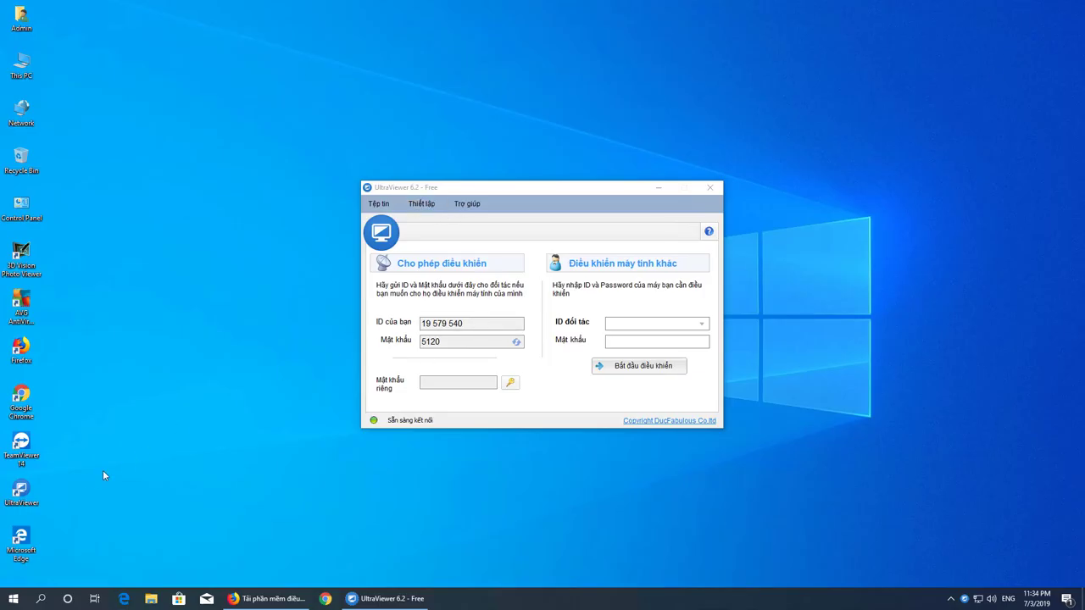
pyautogui.click(21, 492)
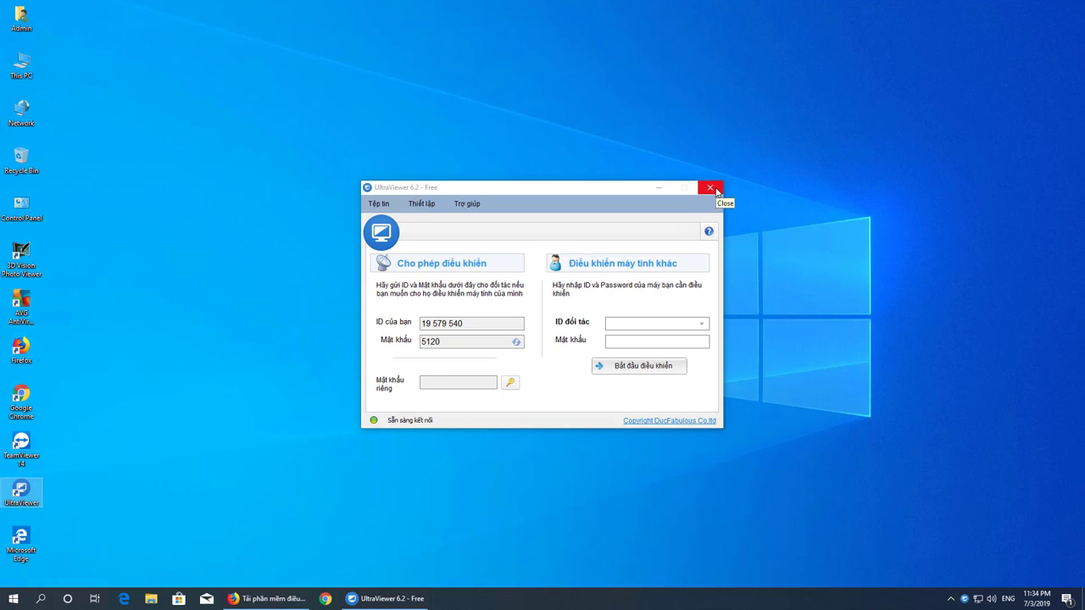
pyautogui.click(716, 190)
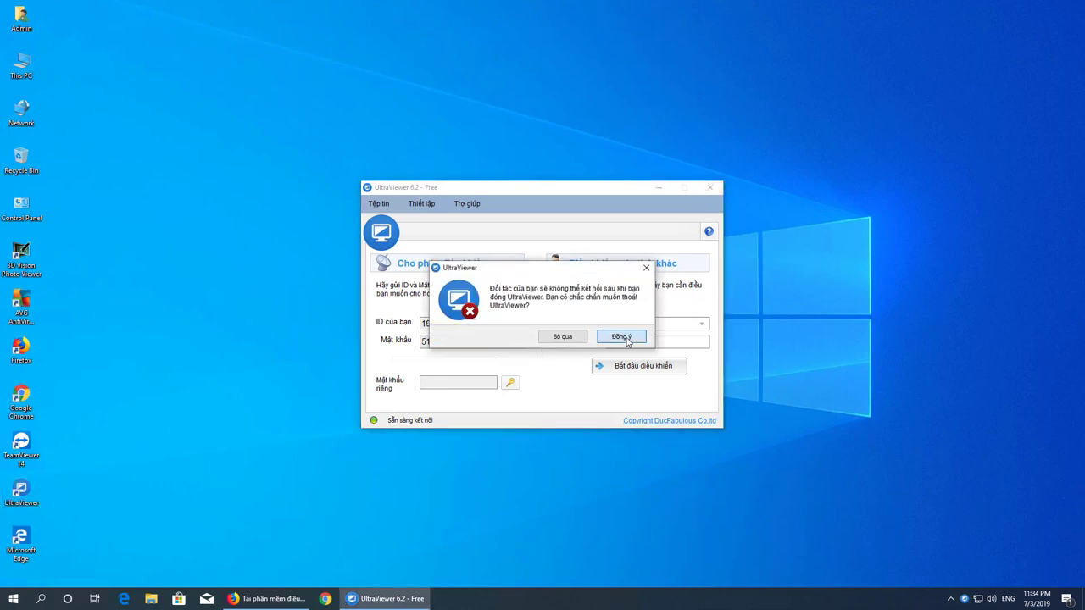
pyautogui.click(626, 340)
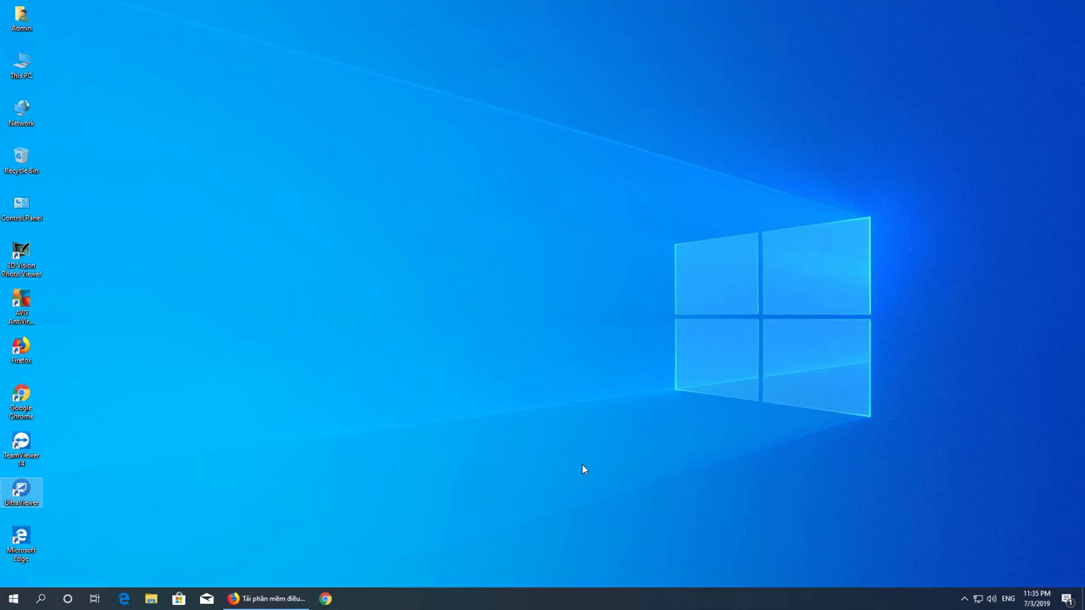
# - Restore Firefox, search Google for anydesk and open the anydesk.com homepage
pyautogui.click(283, 597)
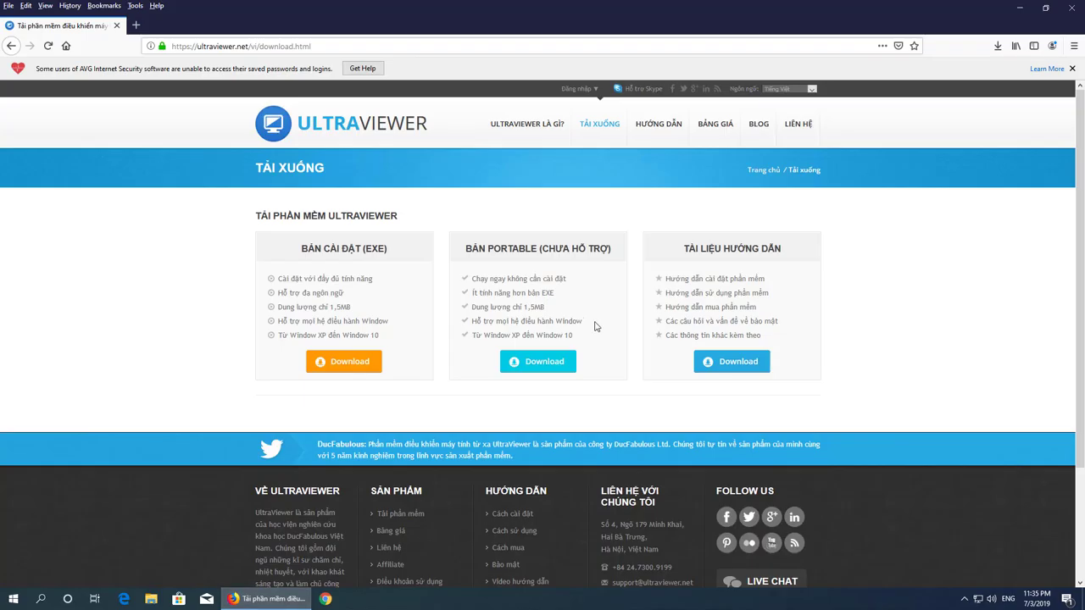
pyautogui.click(286, 47)
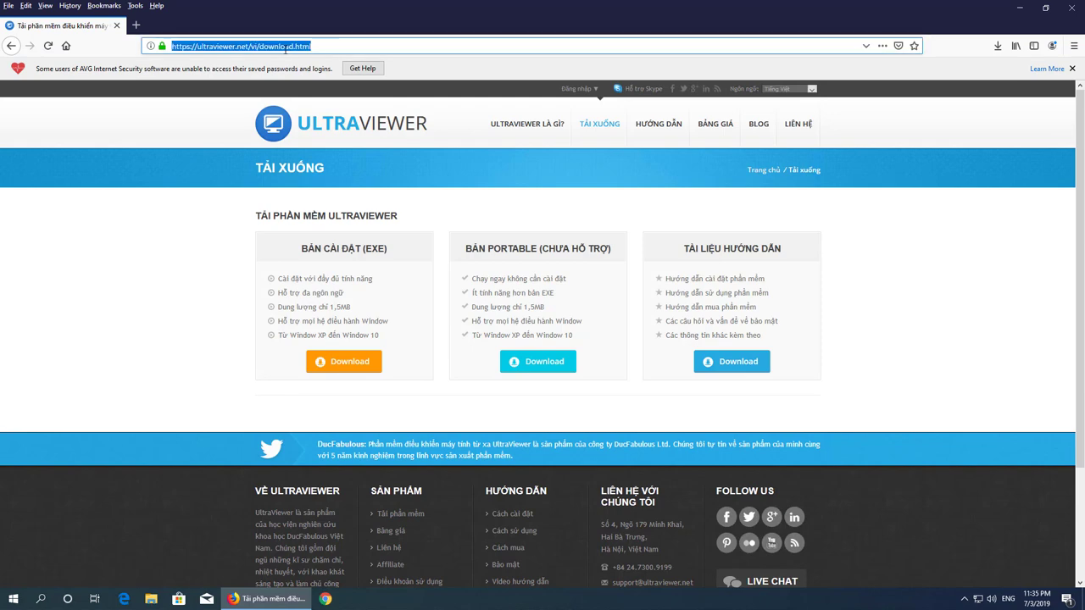
pyautogui.write('google.com.vn')
pyautogui.press('Return')
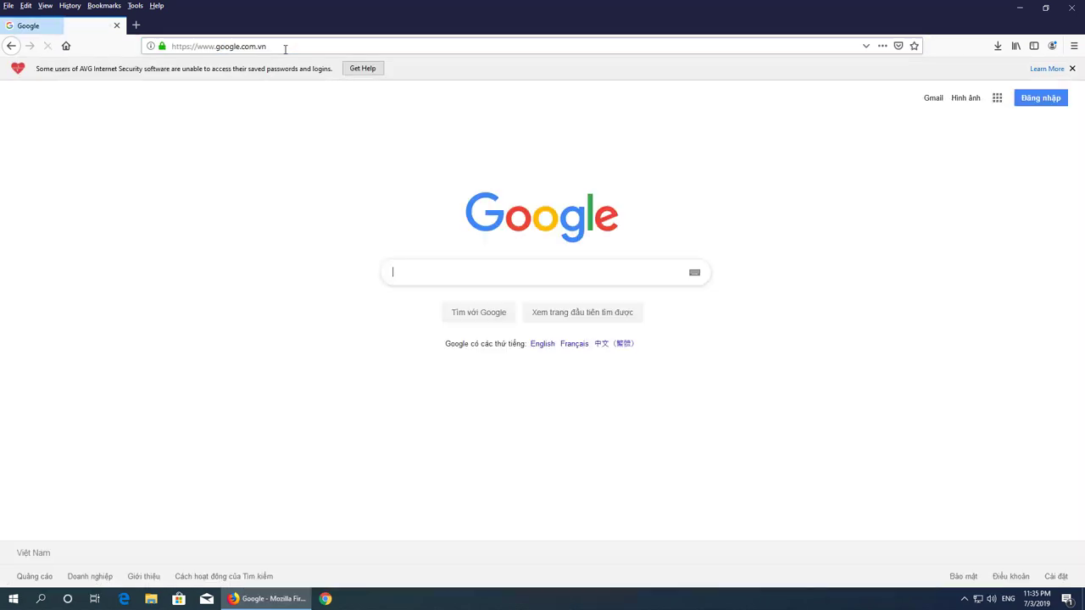
pyautogui.write('any')
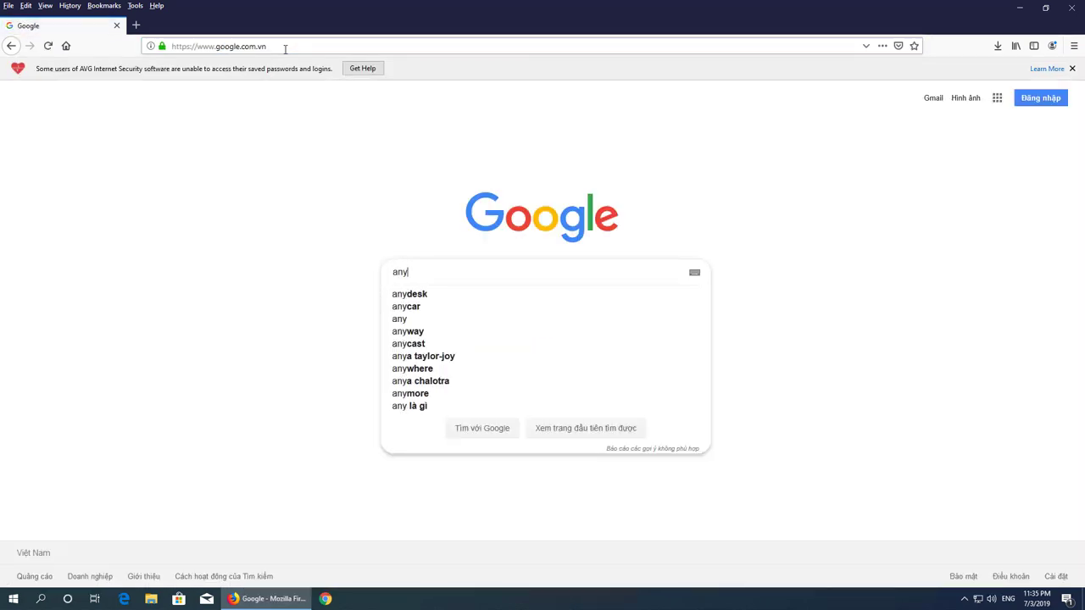
pyautogui.write('desk')
pyautogui.press('Return')
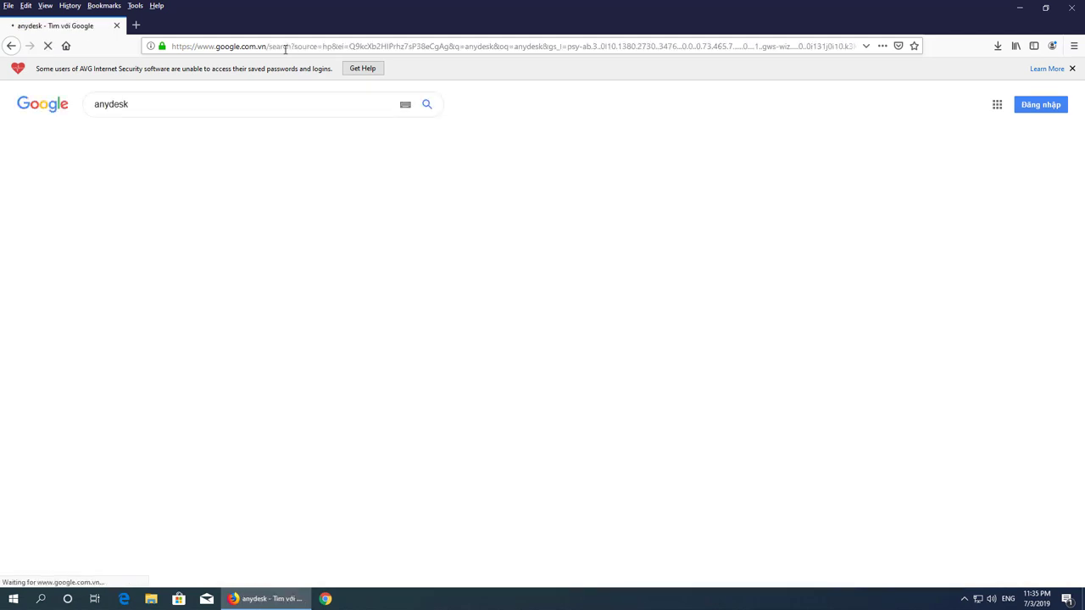
pyautogui.click(252, 184)
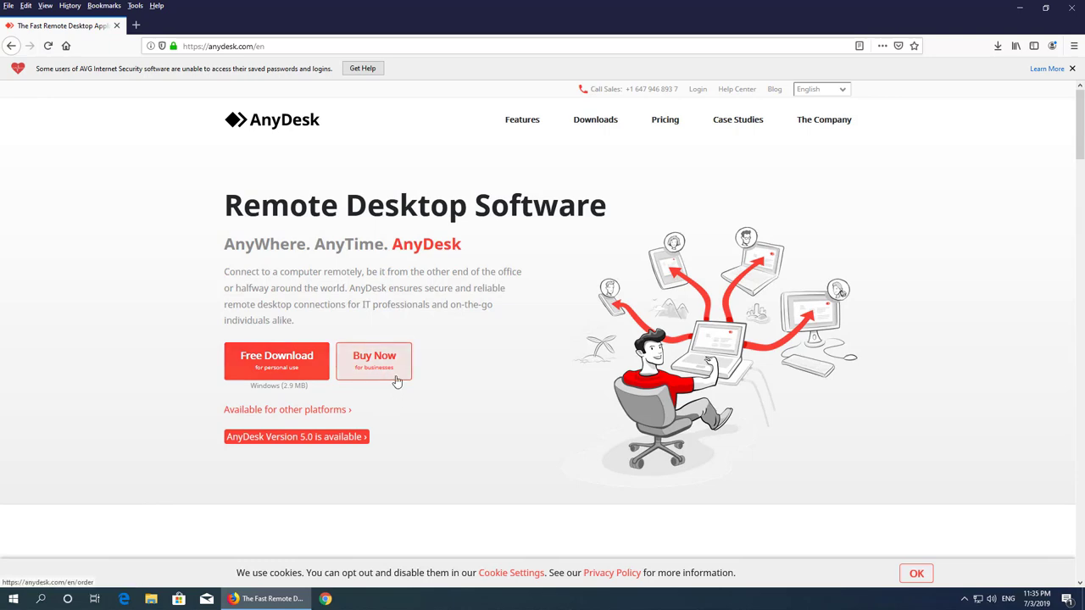
# - Download AnyDesk.exe for free, dismiss the thank-you notice, and run it from Downloads
pyautogui.click(284, 363)
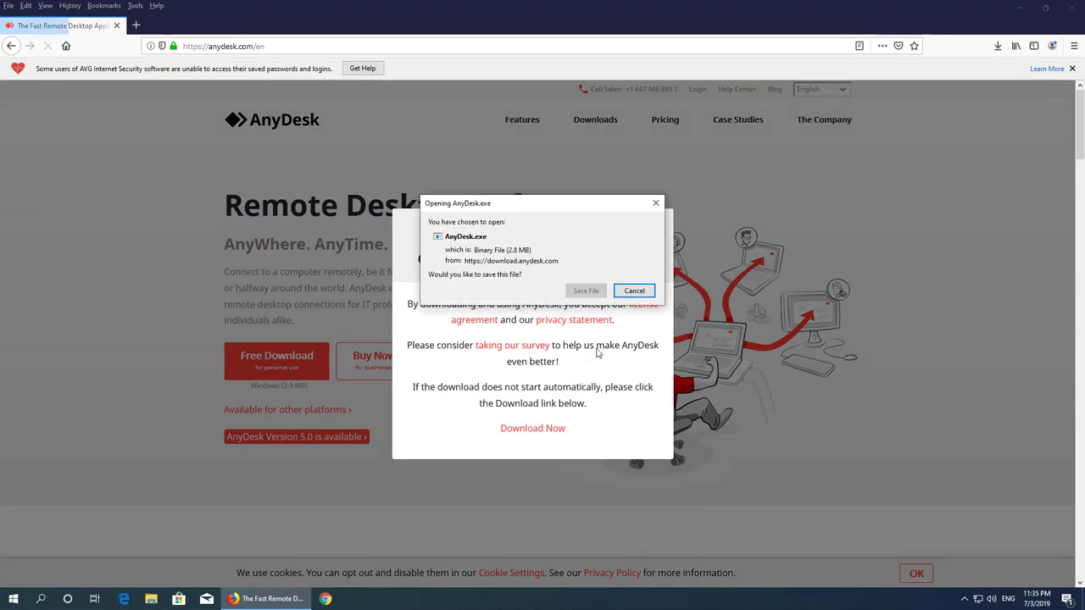
pyautogui.click(586, 291)
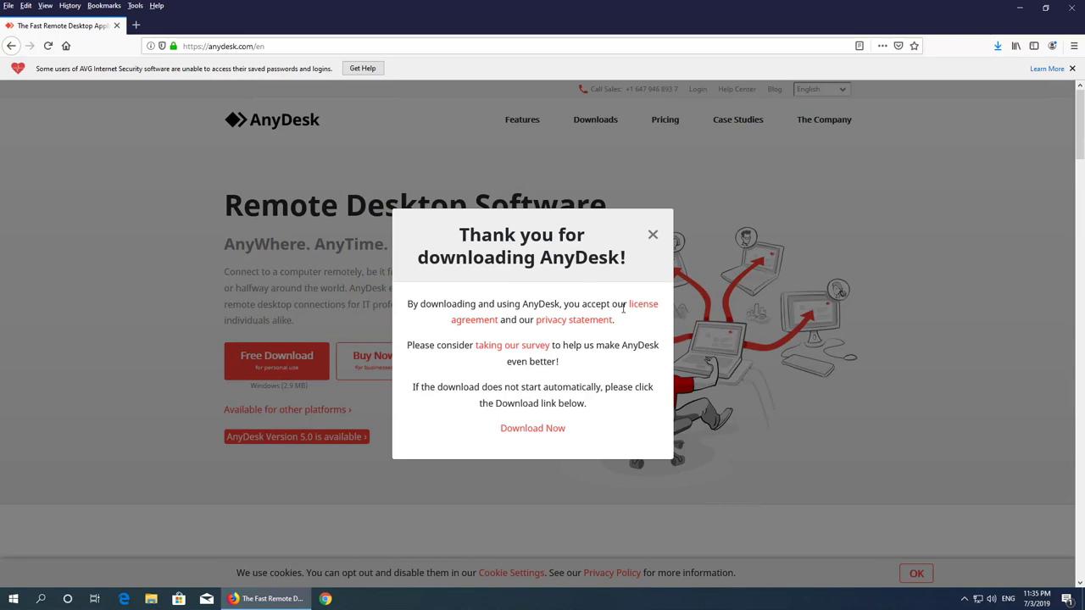
pyautogui.click(653, 235)
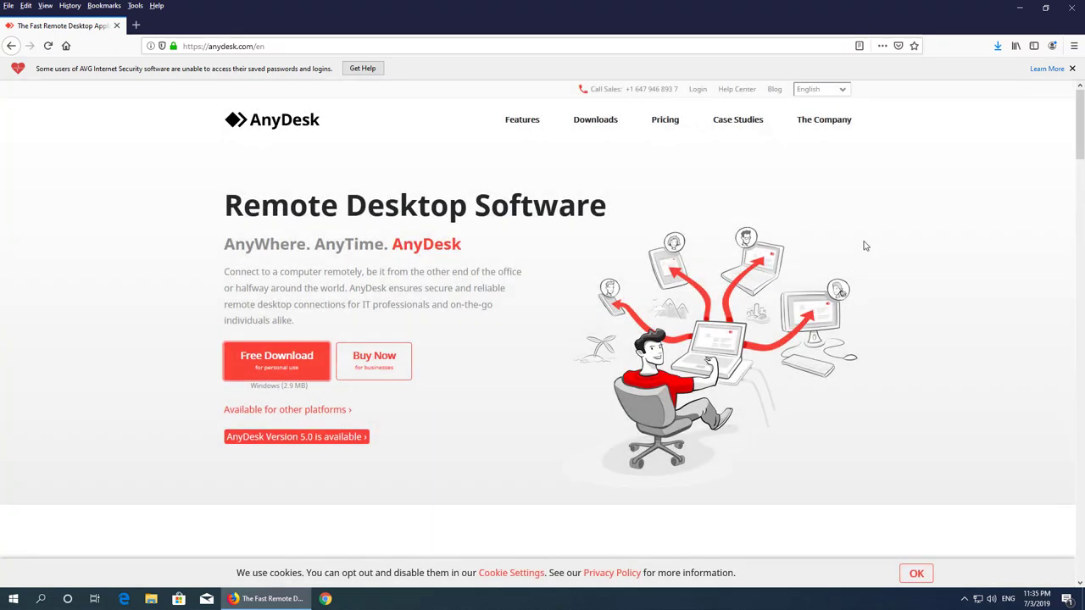
pyautogui.click(998, 46)
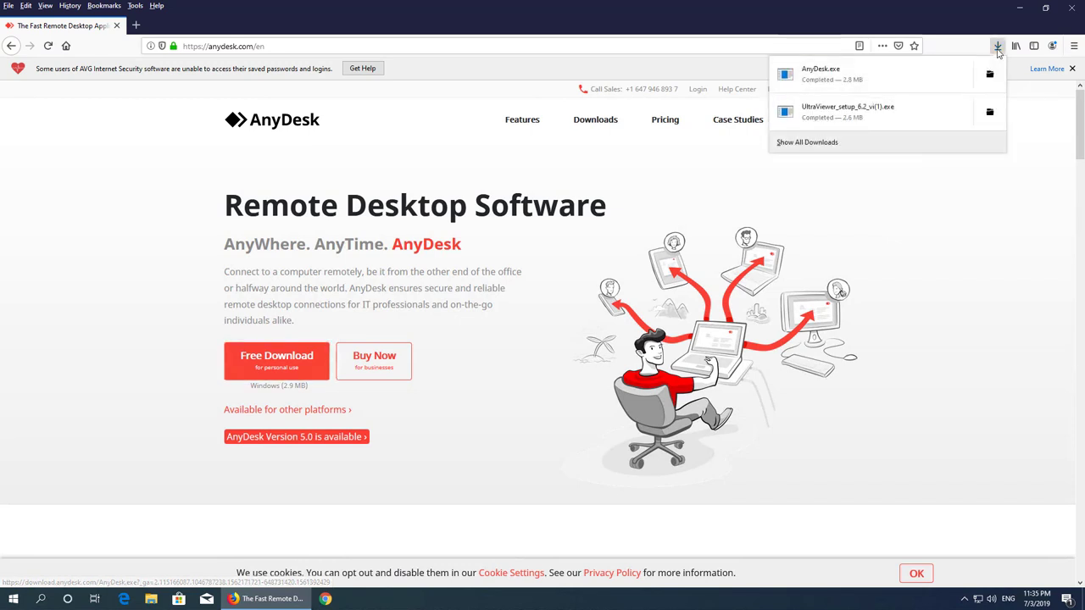
pyautogui.click(818, 73)
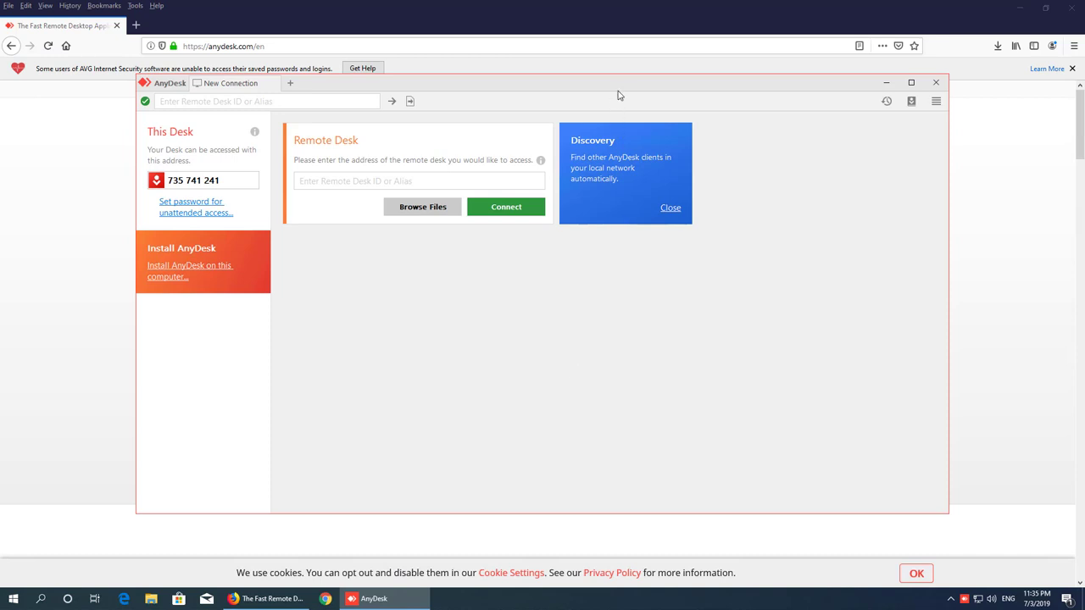
# - Nudge the AnyDesk window and highlight the ID in the This Desk field
pyautogui.moveTo(632, 89); pyautogui.dragTo(649, 100)
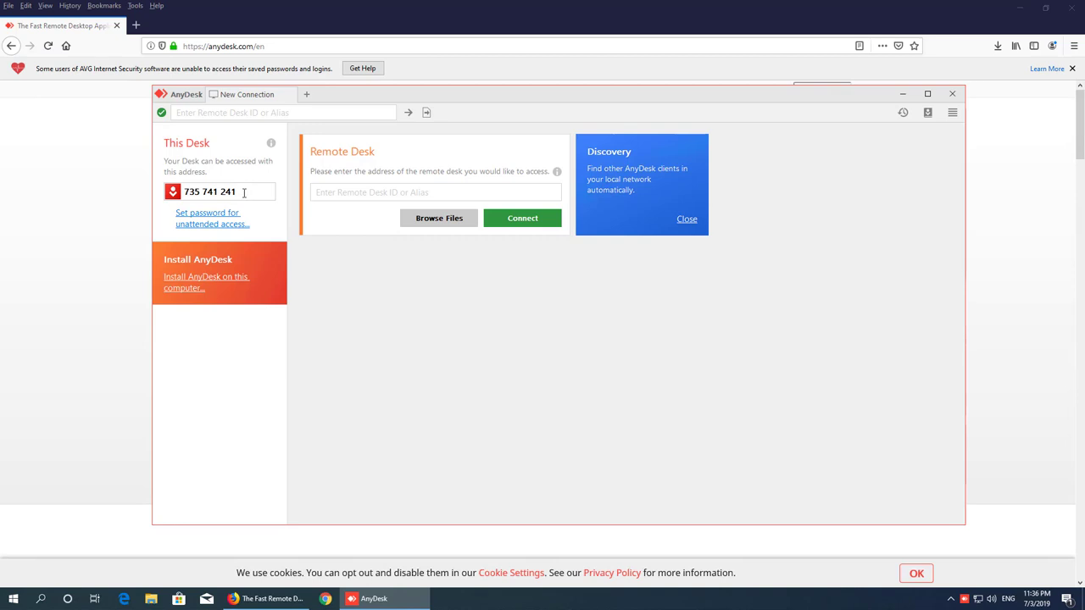
pyautogui.moveTo(244, 192); pyautogui.dragTo(183, 191)
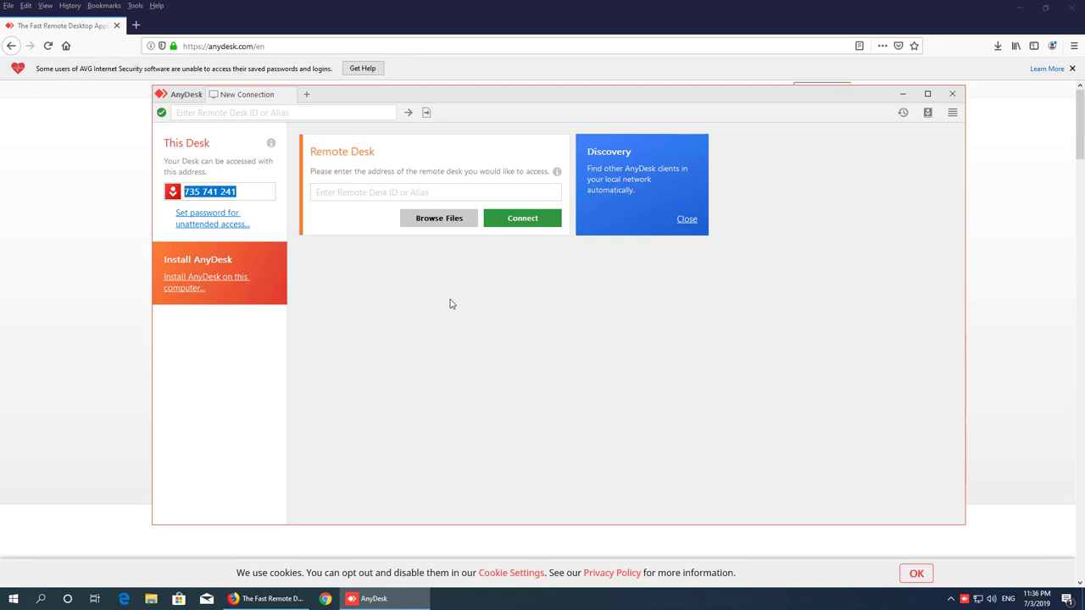
# - Enable AnyDesk unattended access with a password, apply it, and return to New Connection
pyautogui.click(212, 219)
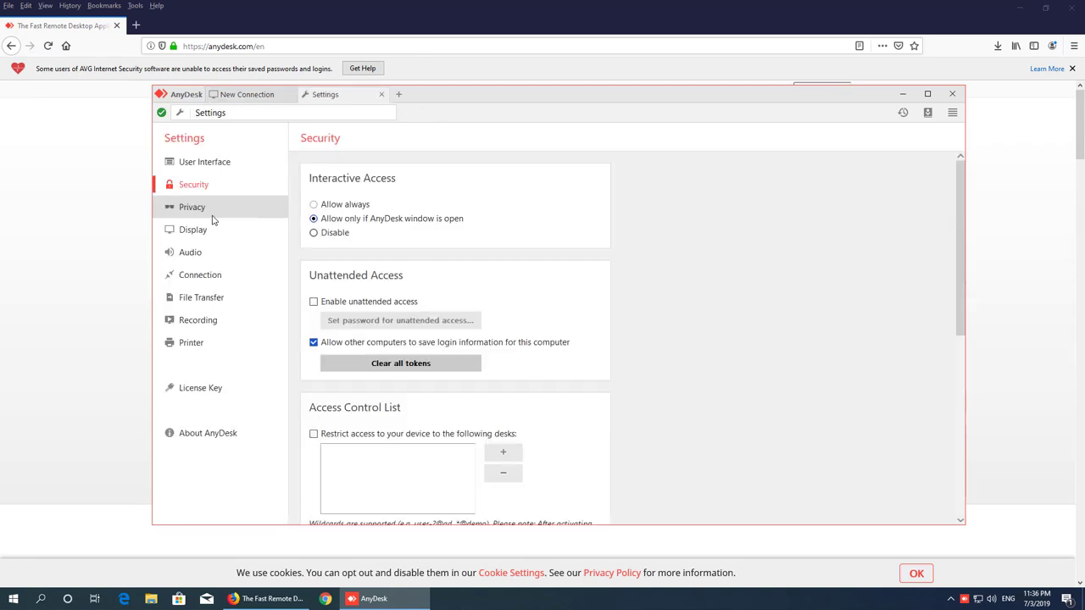
pyautogui.click(314, 302)
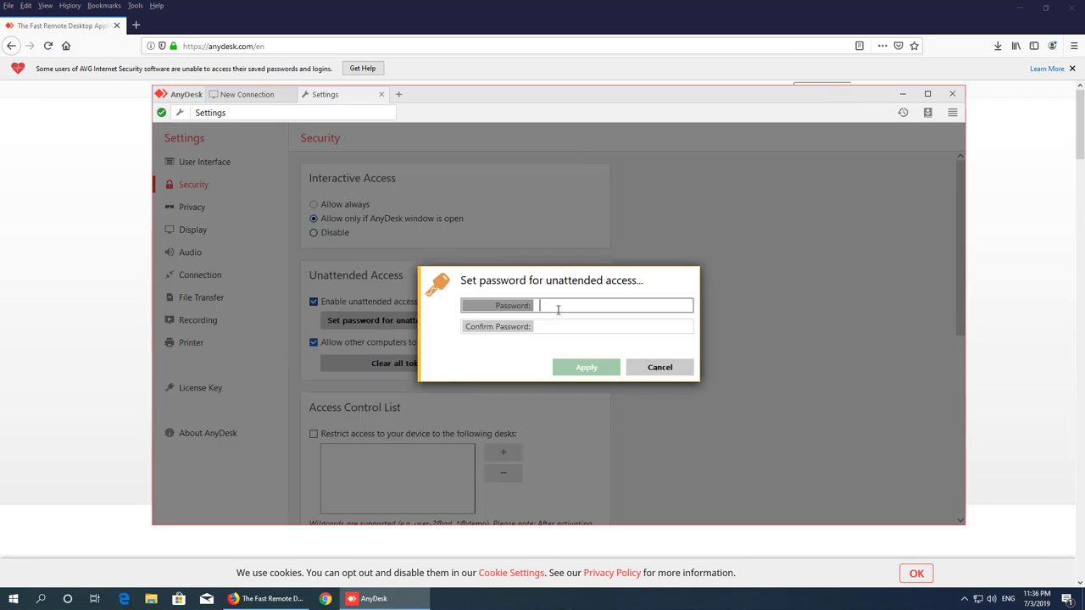
pyautogui.write('123456')
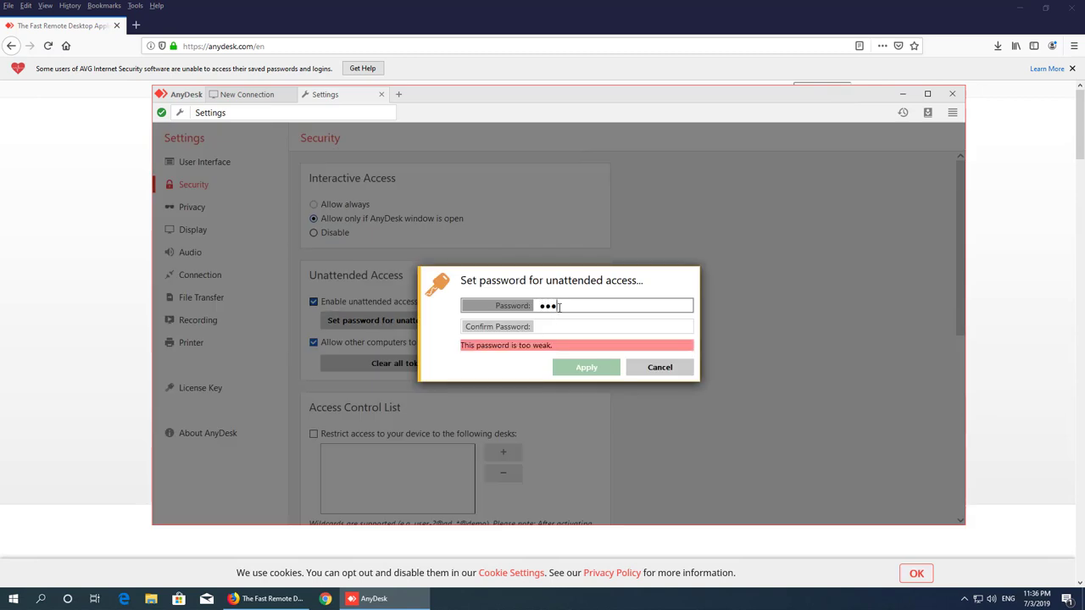
pyautogui.click(575, 327)
pyautogui.write('123456')
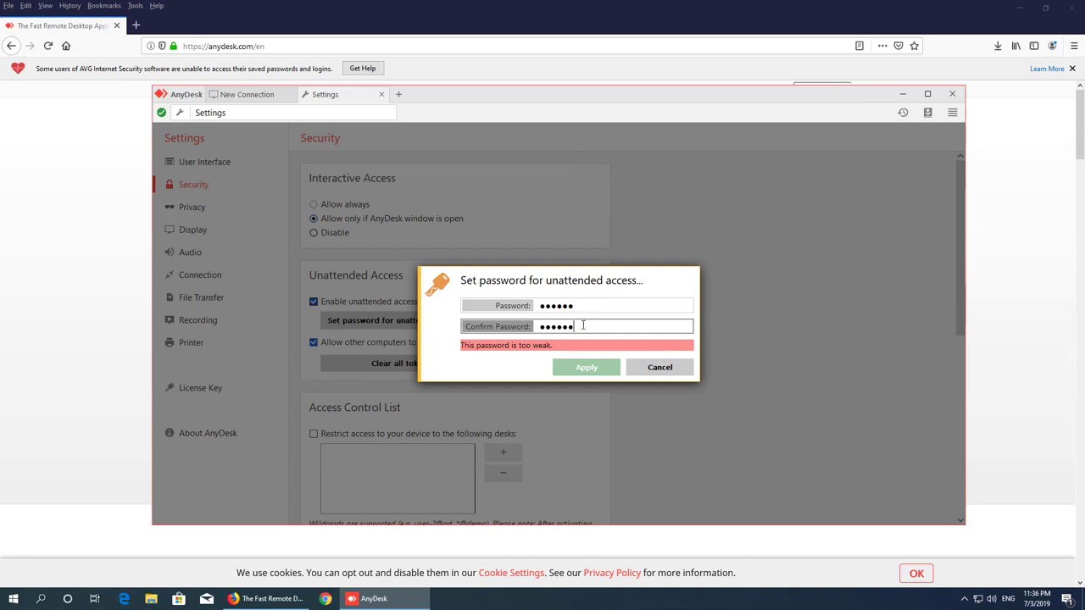
pyautogui.write('789012345')
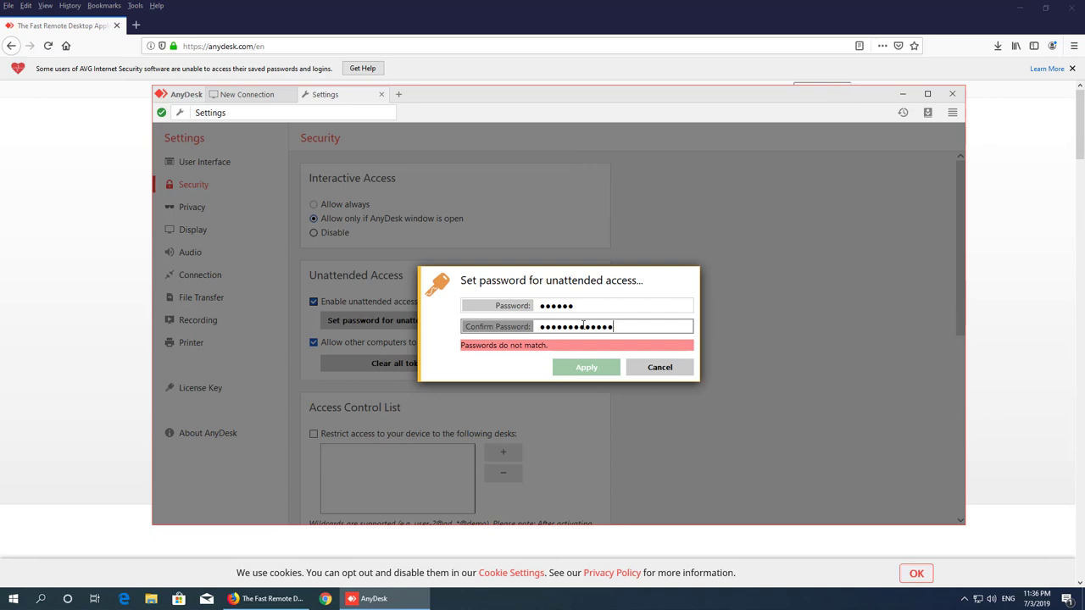
pyautogui.write('67')
pyautogui.hotkey('shift', 'Tab')
pyautogui.write('7890')
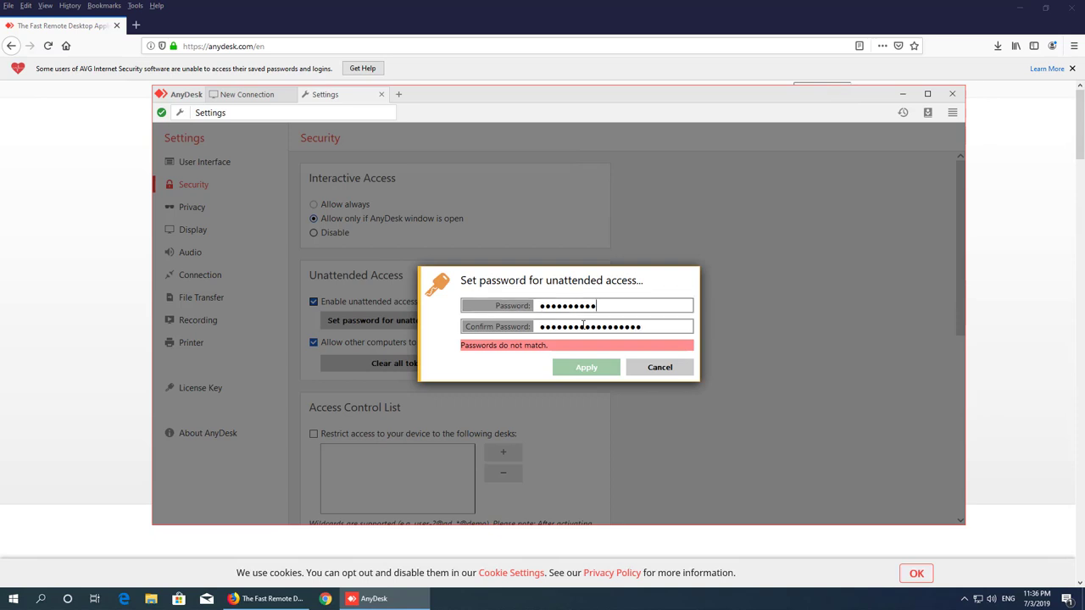
pyautogui.write('12345678')
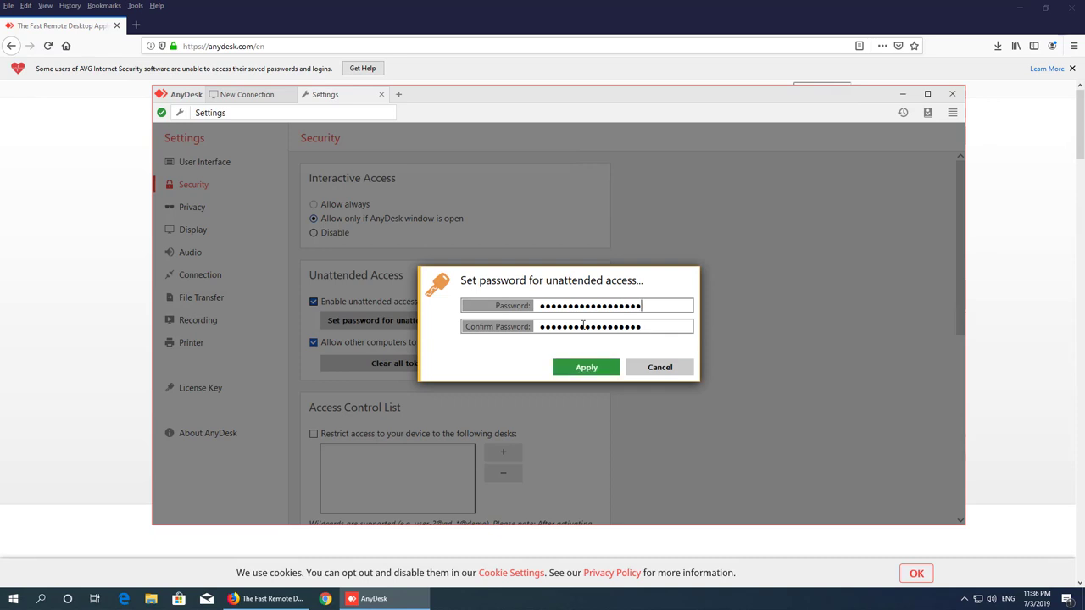
pyautogui.click(596, 371)
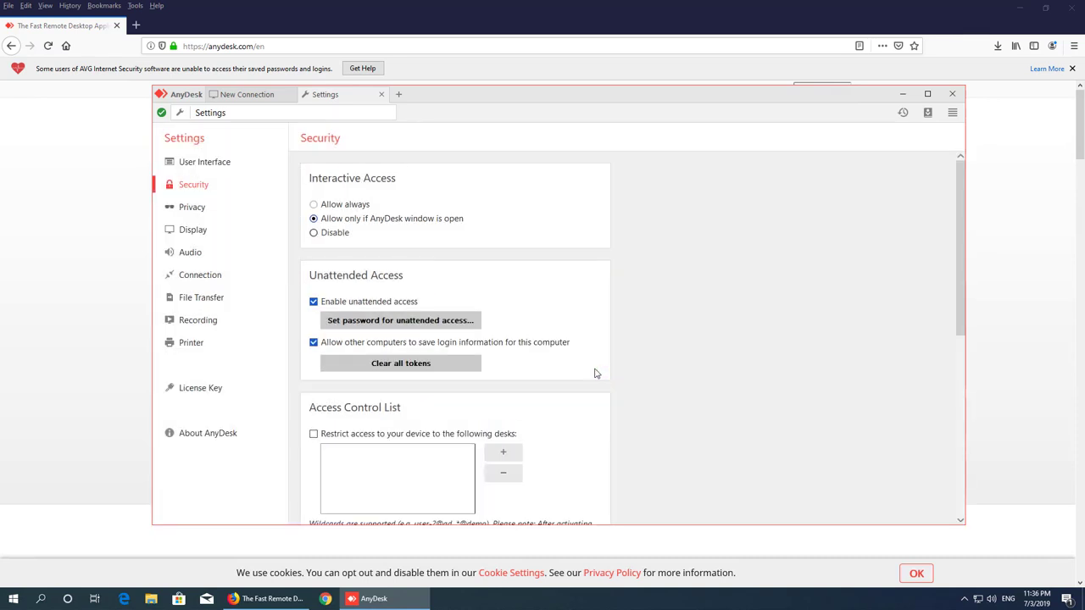
pyautogui.click(252, 97)
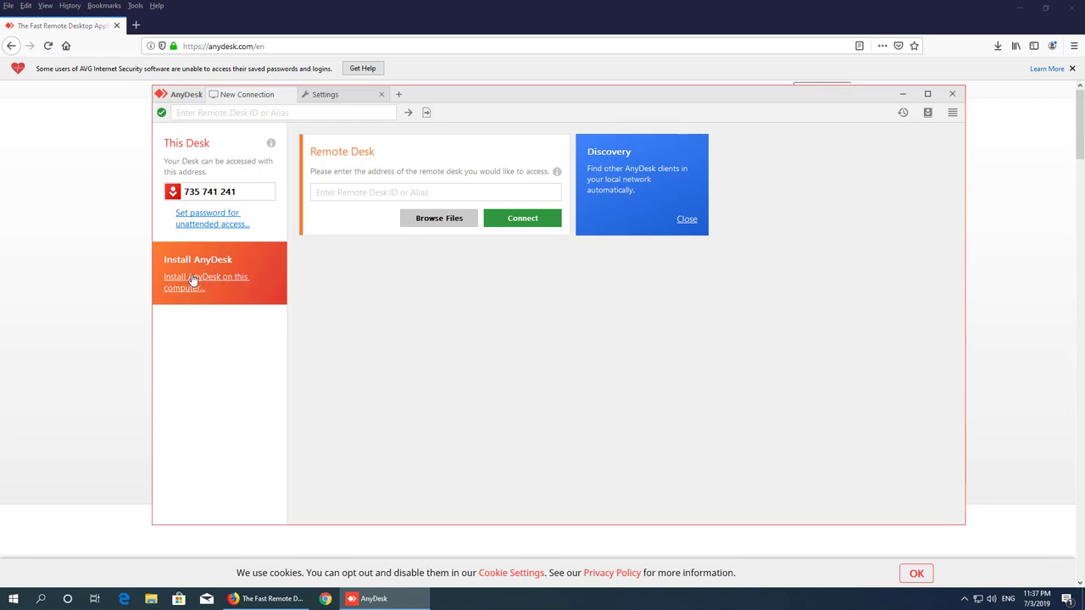
# - Install AnyDesk to C:\Program Files (x86)\AnyDesk, accepting the licence and the UAC prompt
pyautogui.click(229, 285)
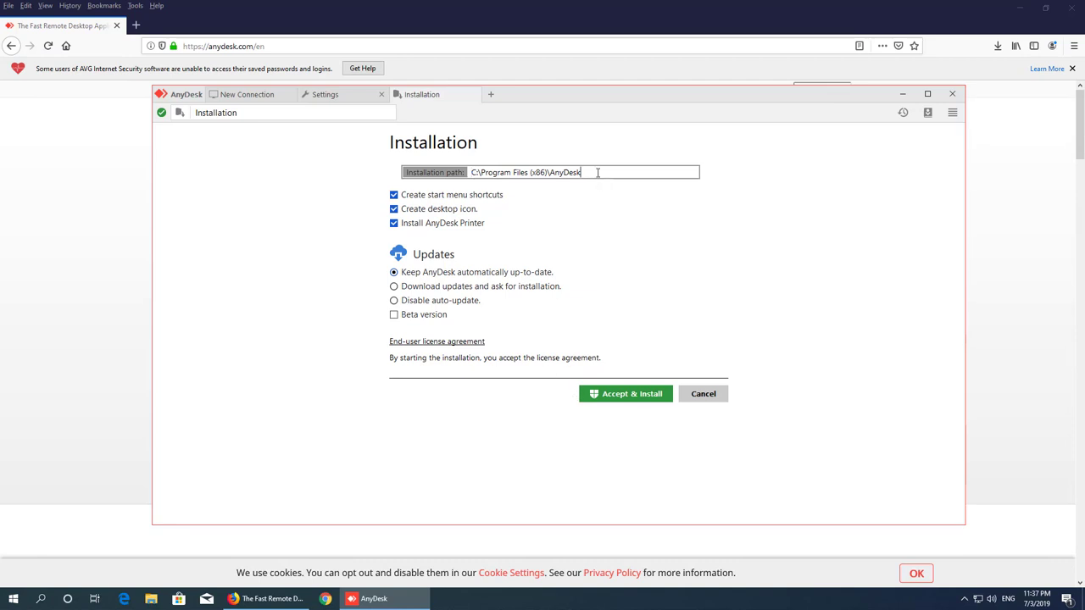
pyautogui.click(632, 394)
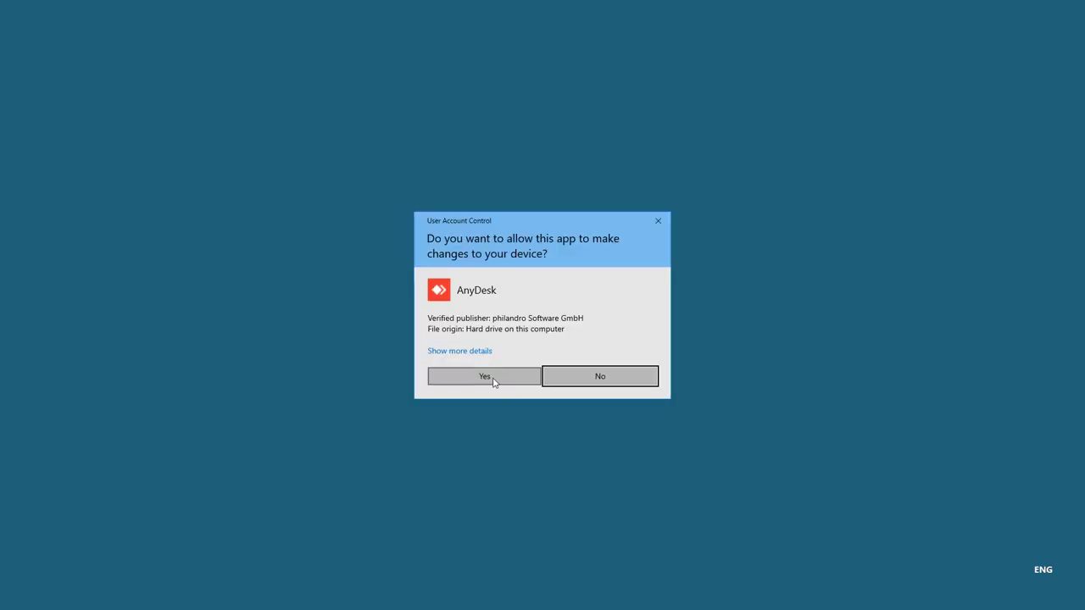
pyautogui.click(485, 377)
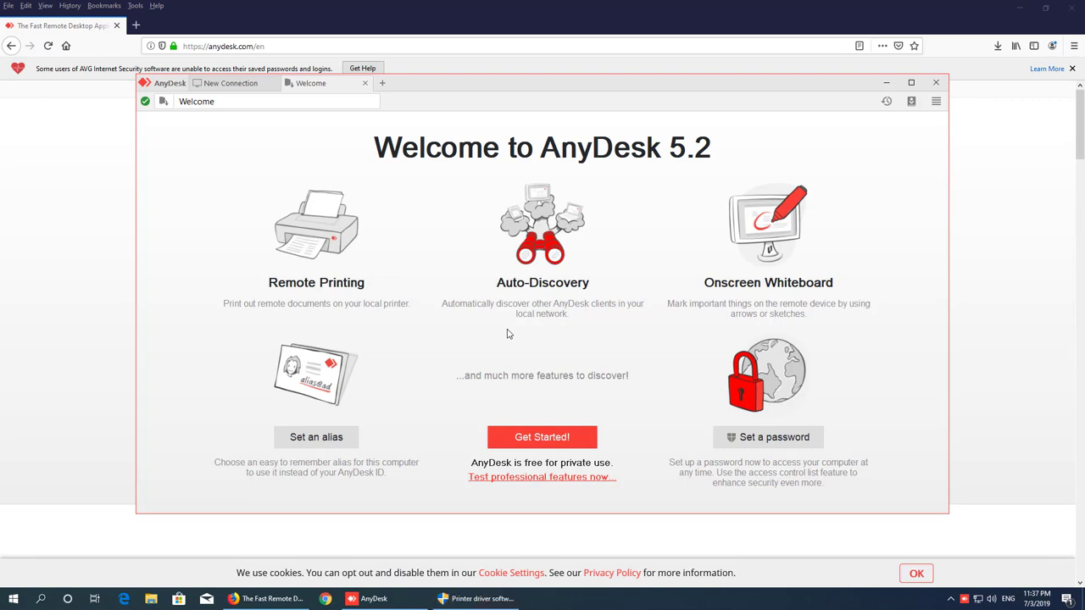
# - Bring up the installed AnyDesk's connection page showing this desk's ID and up-to-date status
pyautogui.click(952, 599)
pyautogui.click(235, 88)
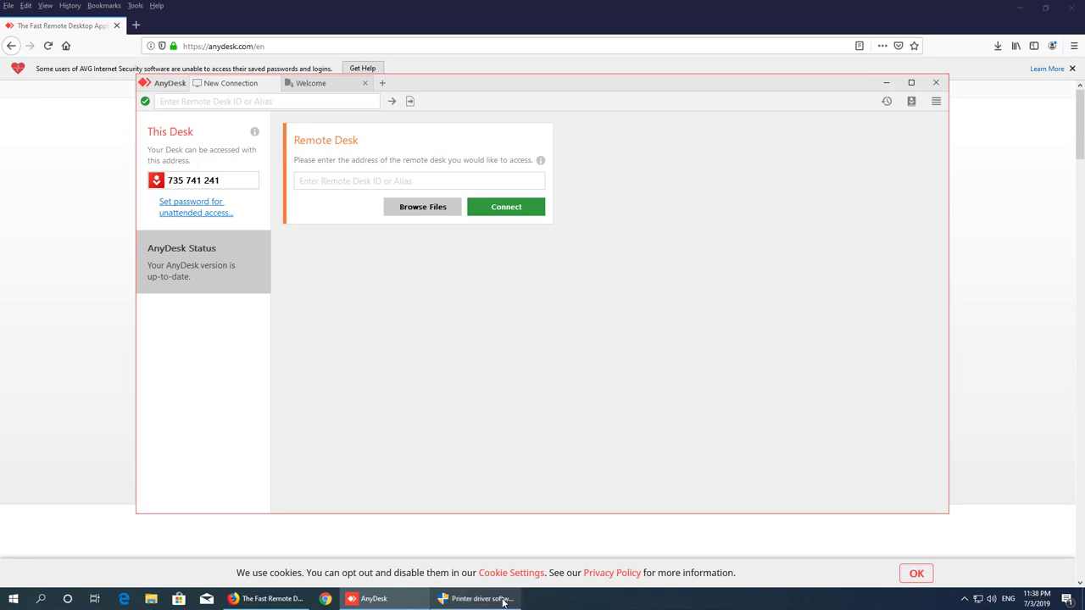
# - Minimize Firefox and AnyDesk to reveal the AnyDesk, TeamViewer 14 and UltraViewer desktop shortcuts
pyautogui.click(1019, 8)
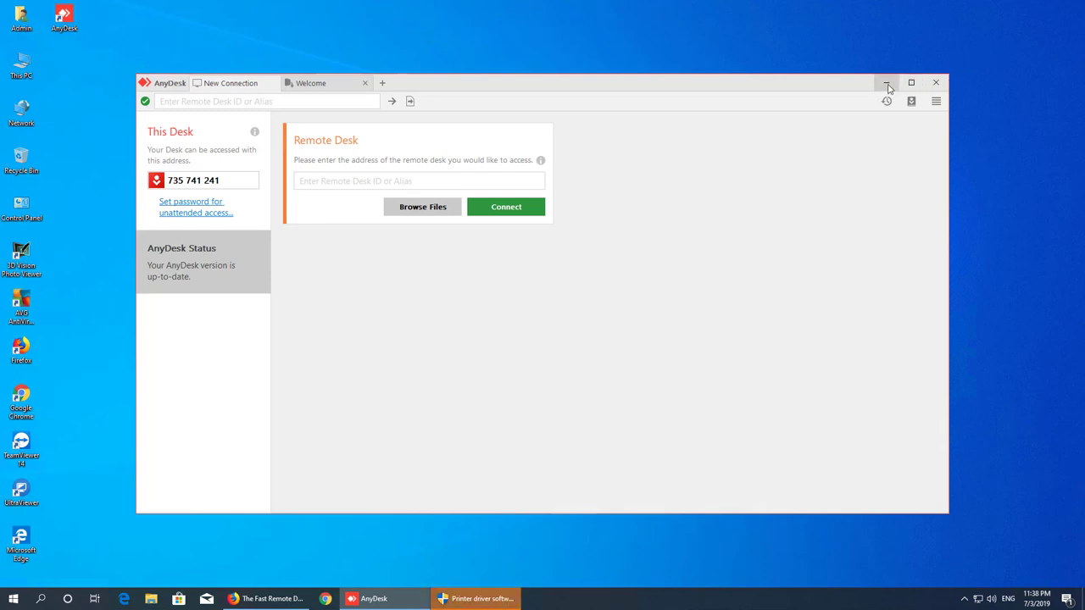
pyautogui.click(887, 83)
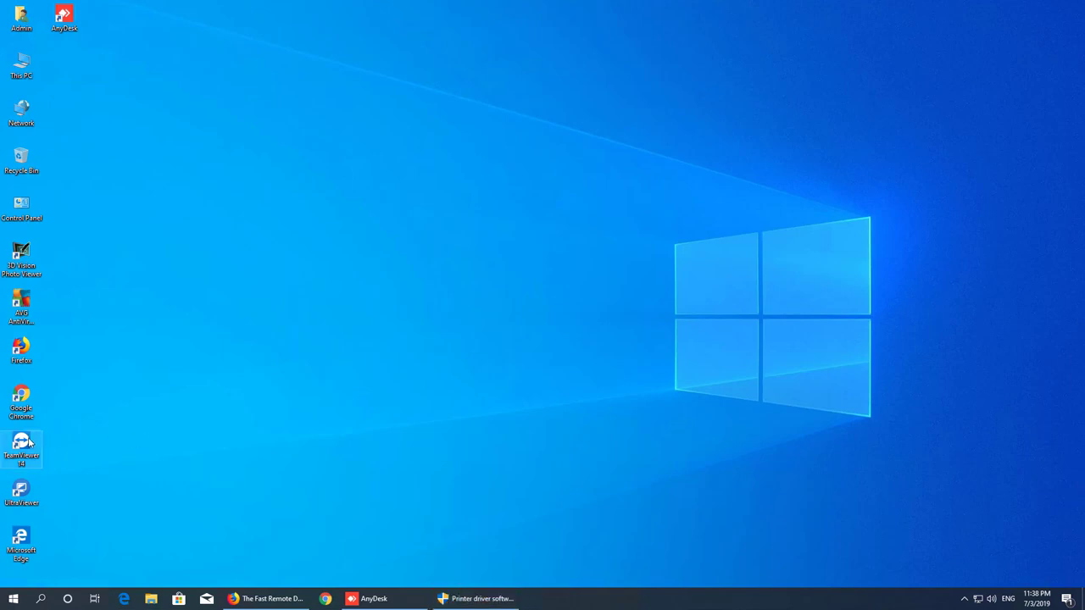
pyautogui.moveTo(237, 524); pyautogui.dragTo(30, 505)
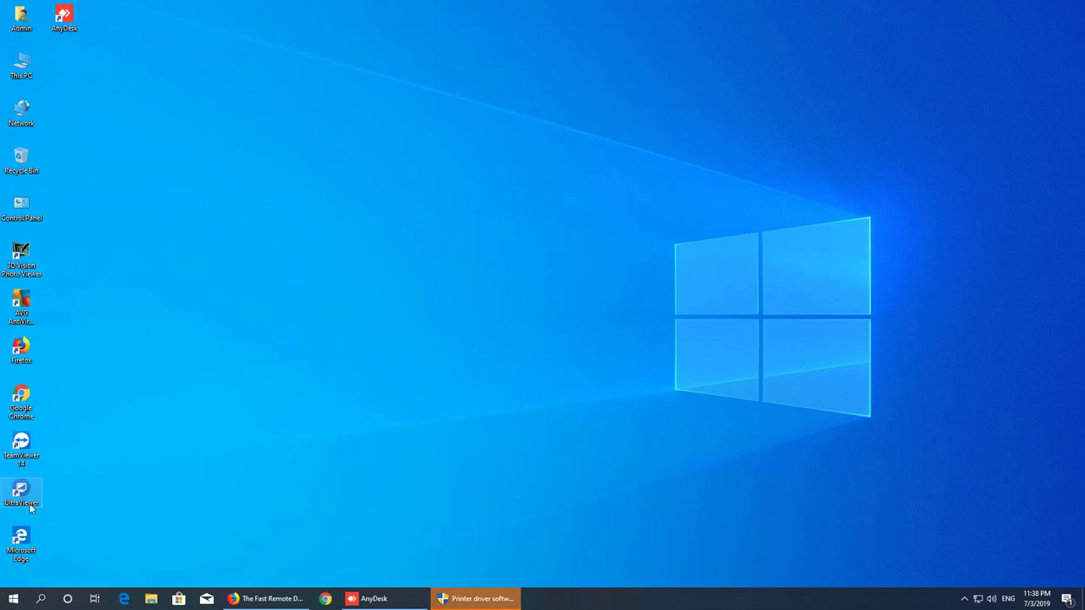
pyautogui.click(92, 41)
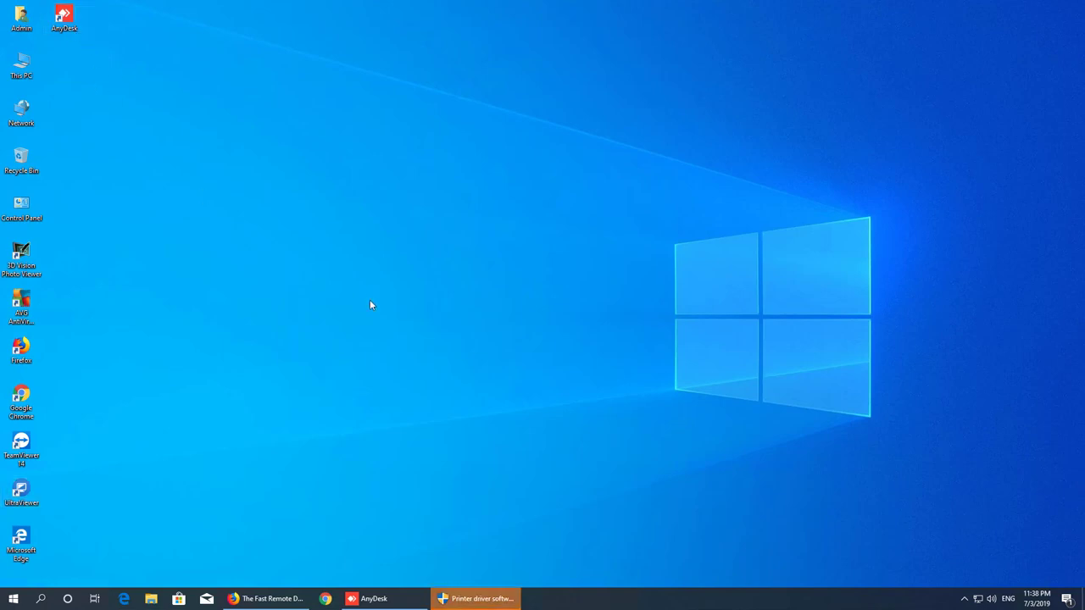